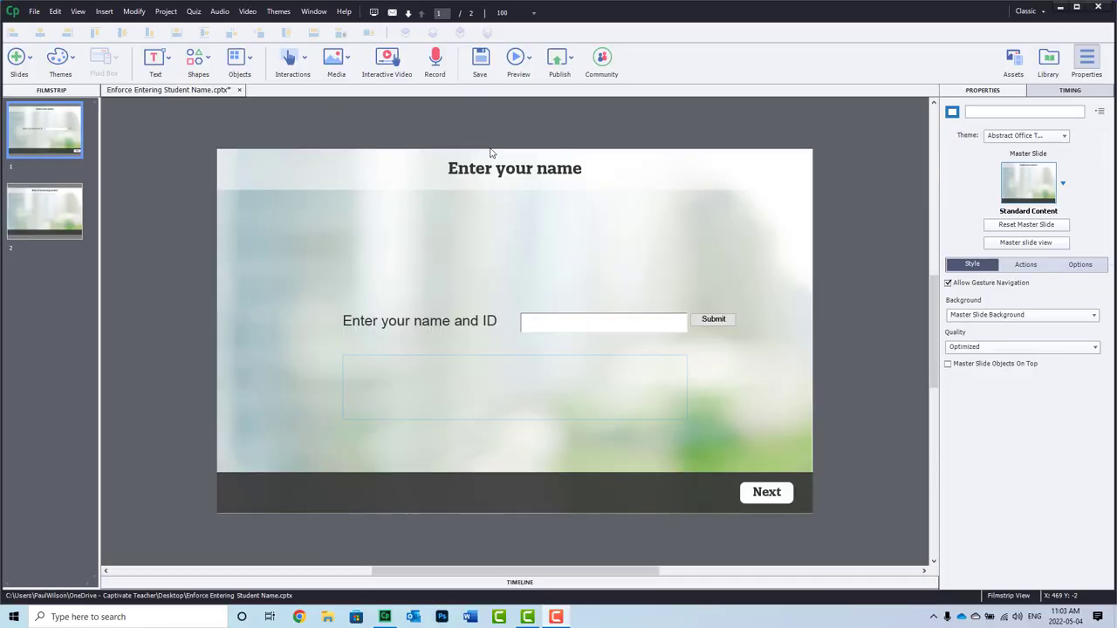
- Inspect the name caption, the name entry box and the feedback shape's Incomplete state message
click(347, 322)
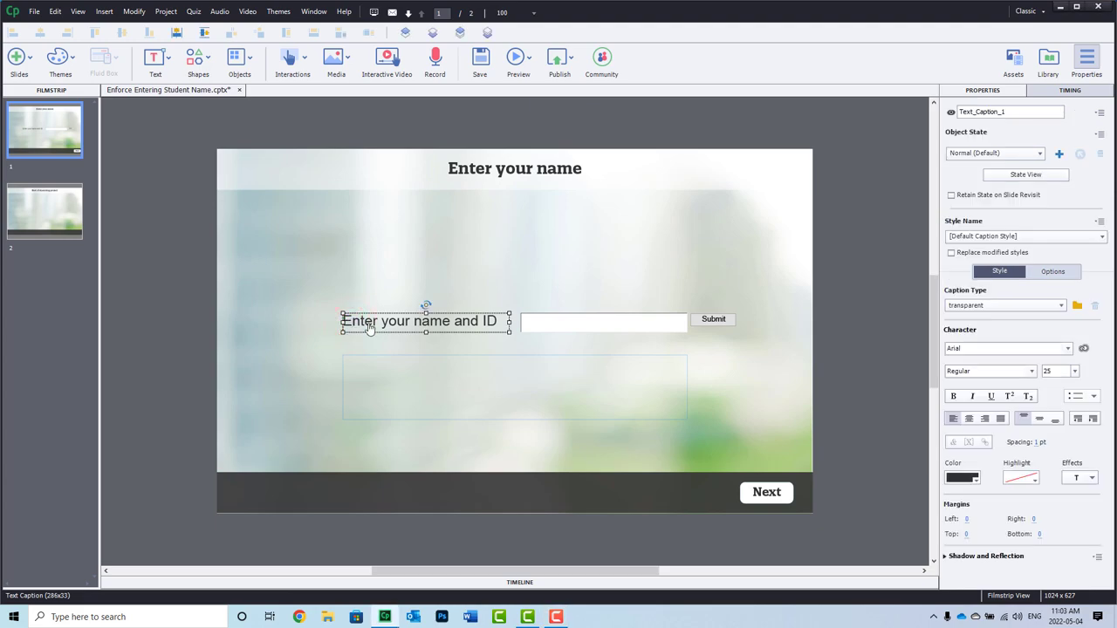
click(610, 316)
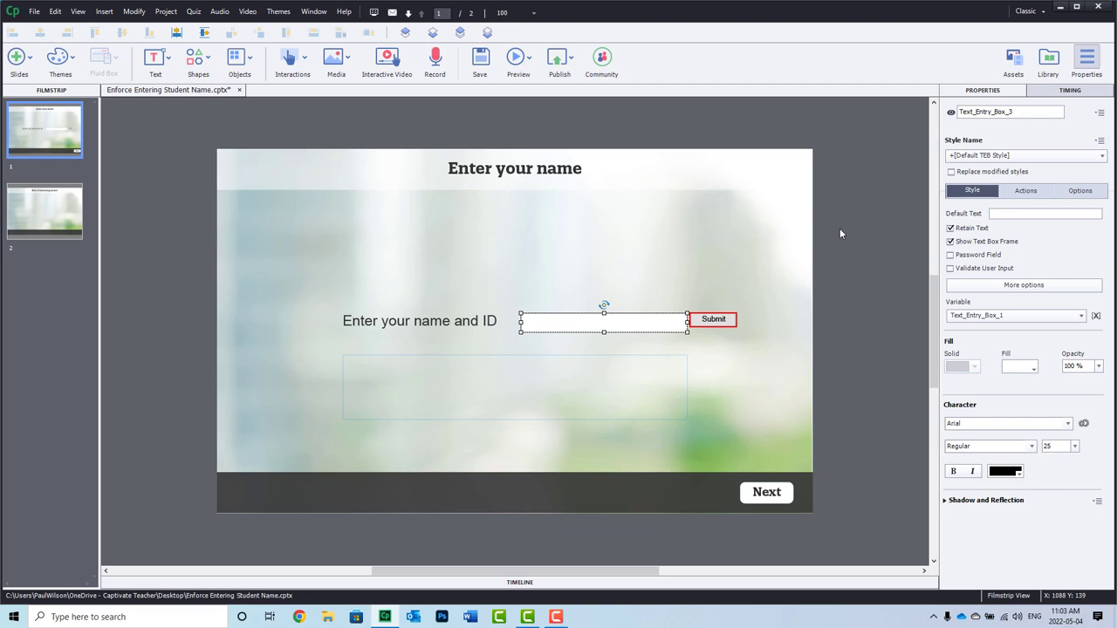
click(510, 376)
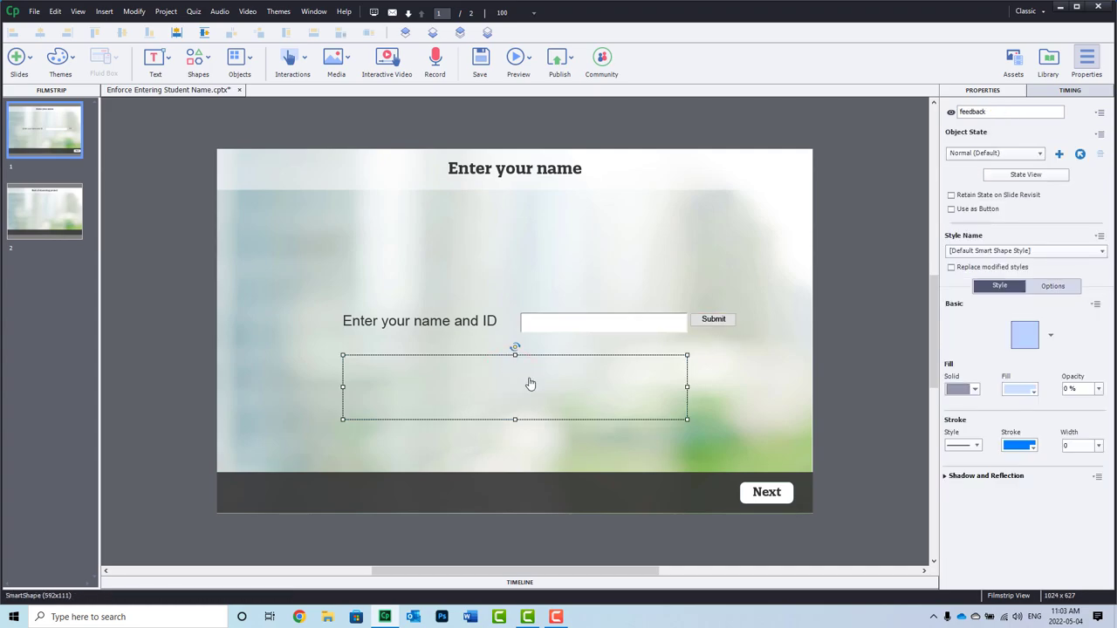
click(981, 155)
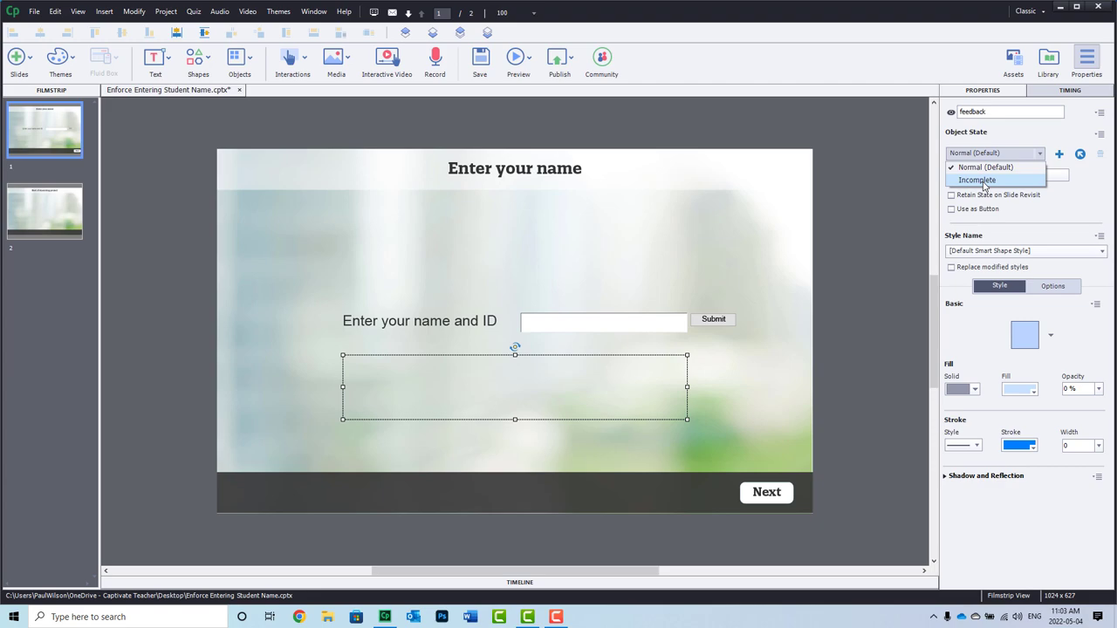
click(981, 181)
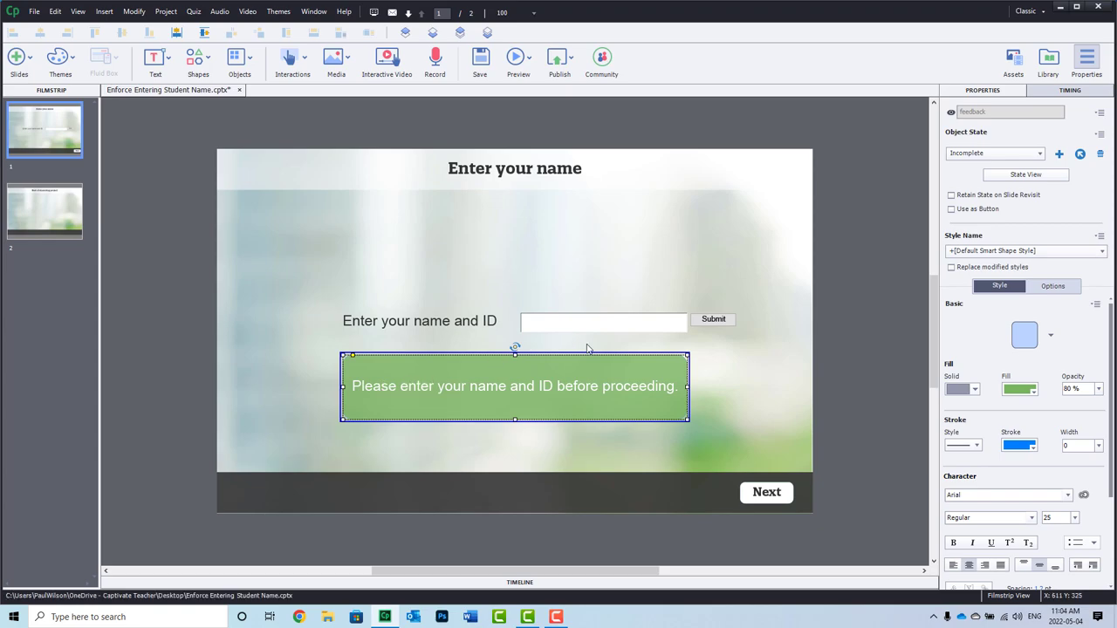
click(834, 366)
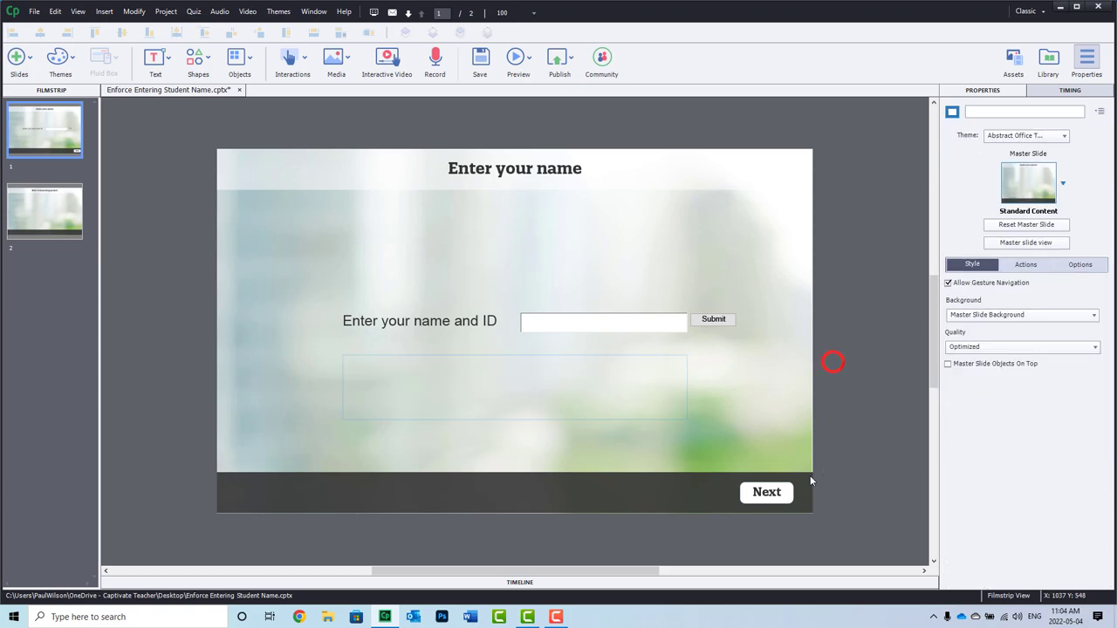
- Check the Next button and slide 2, then bring up the Skin Editor from slide 1
click(774, 492)
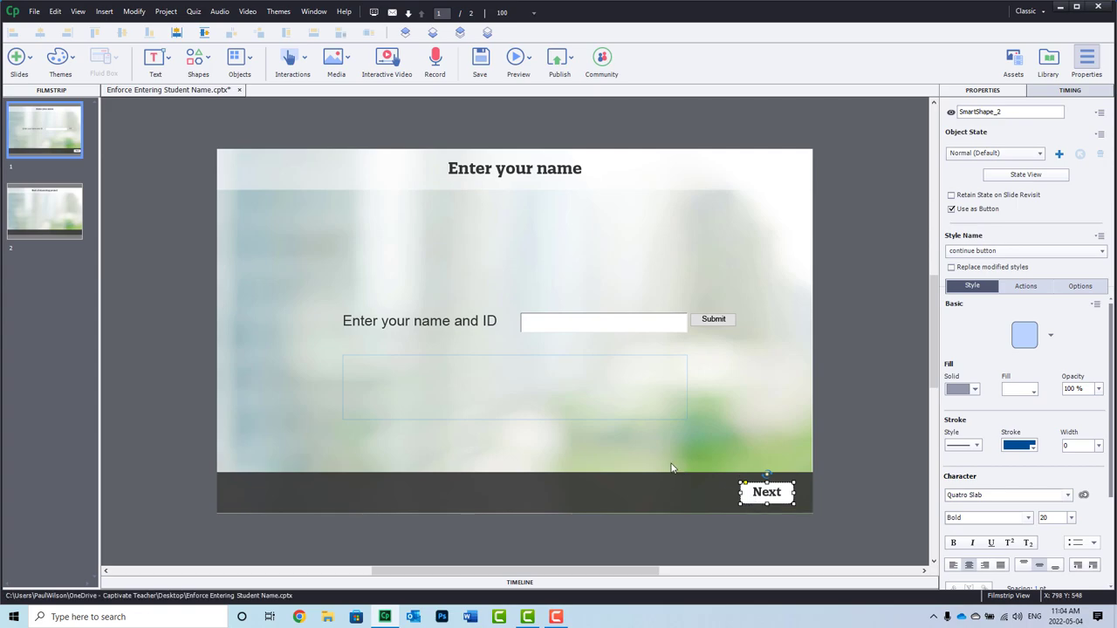
click(81, 207)
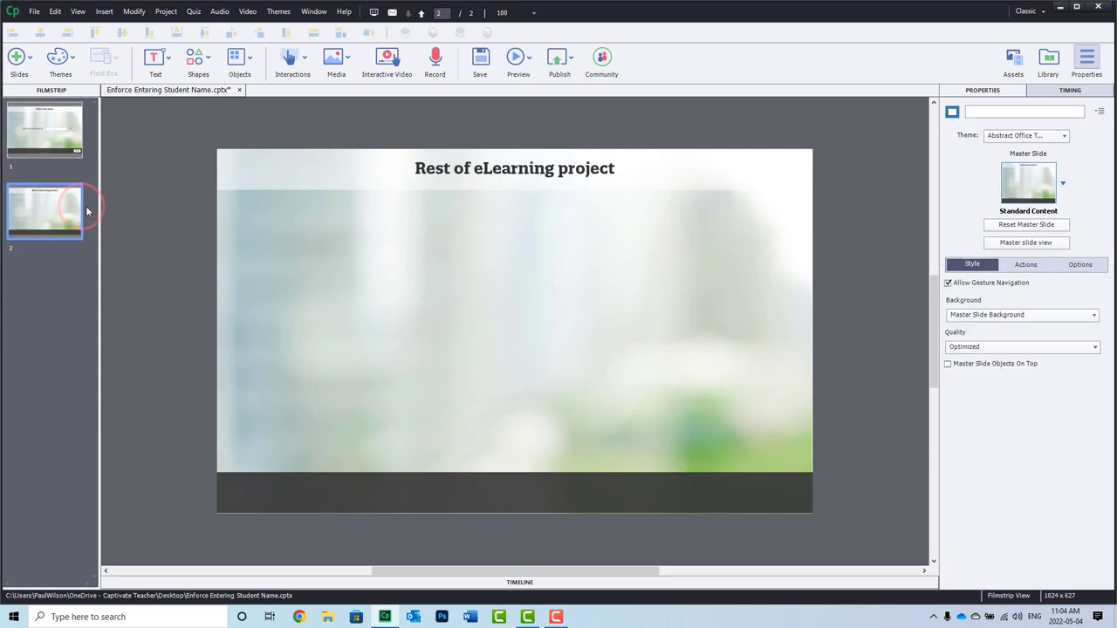
click(61, 121)
click(167, 12)
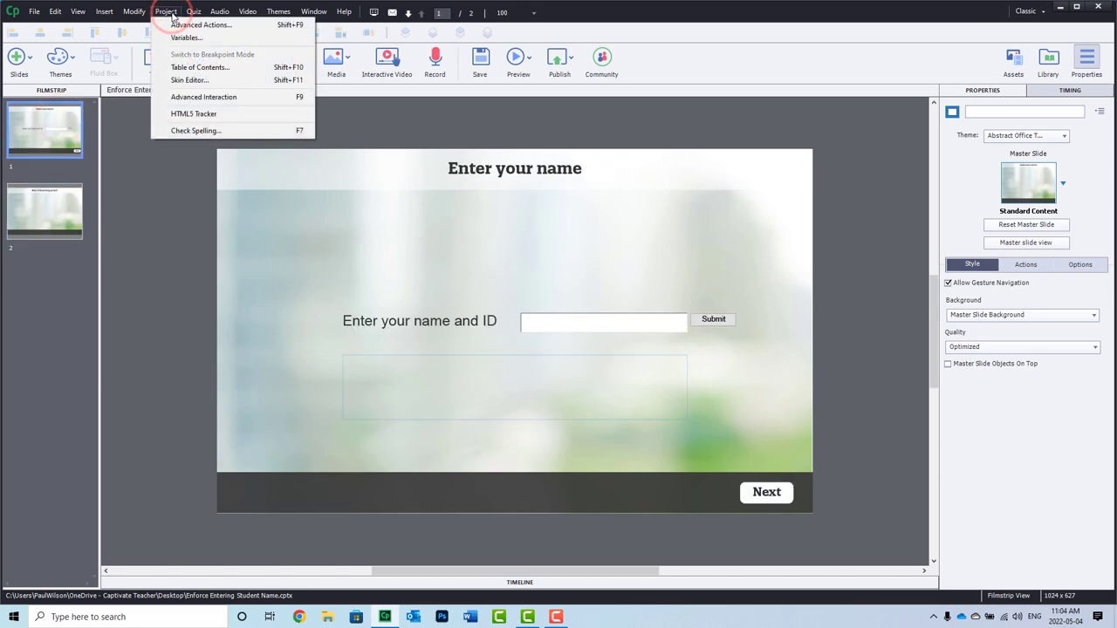
click(178, 79)
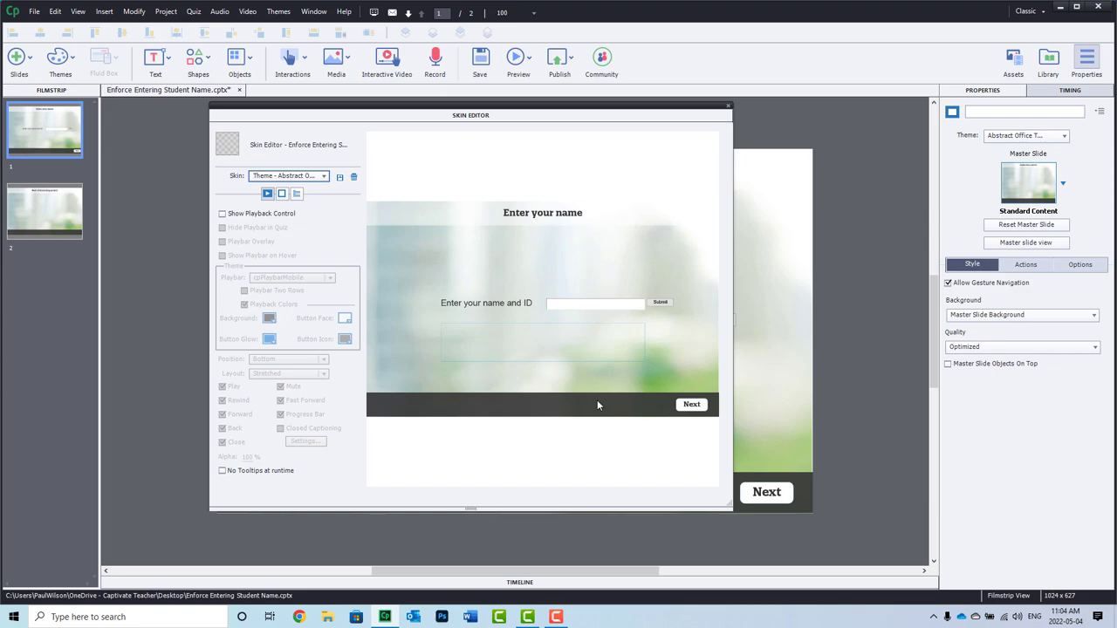
- Close the Skin Editor and hide the name entry box's Submit button
click(727, 106)
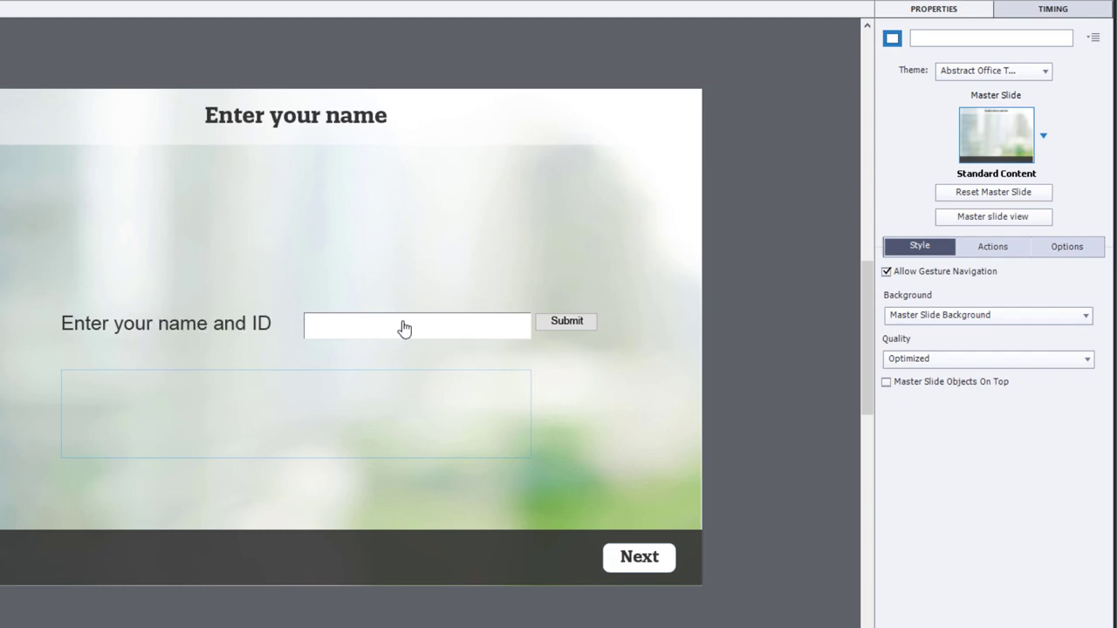
click(401, 323)
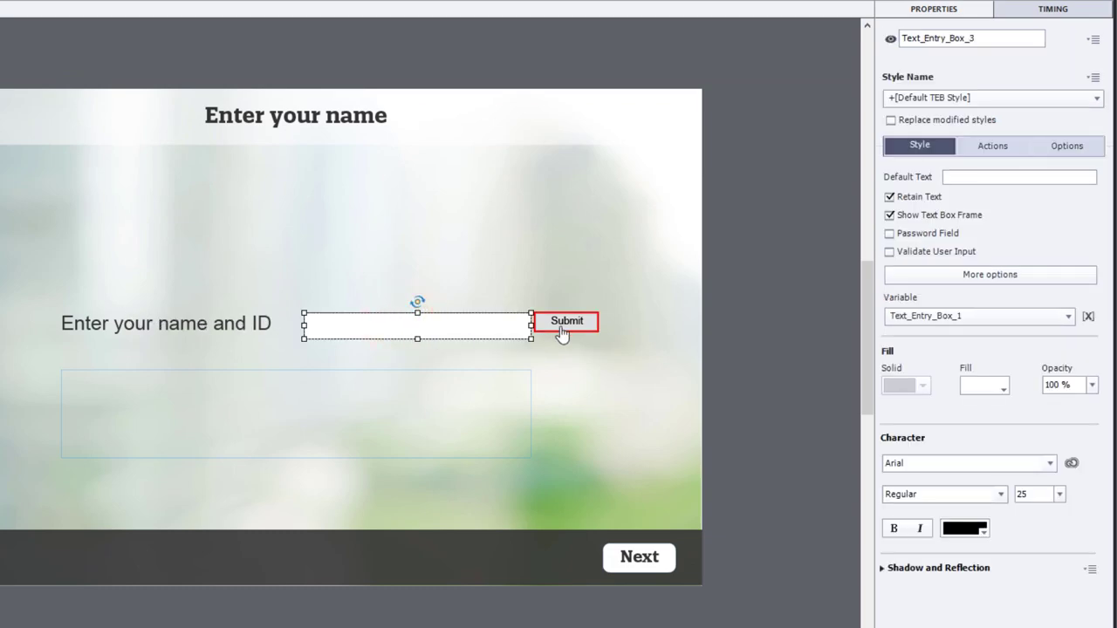
click(992, 146)
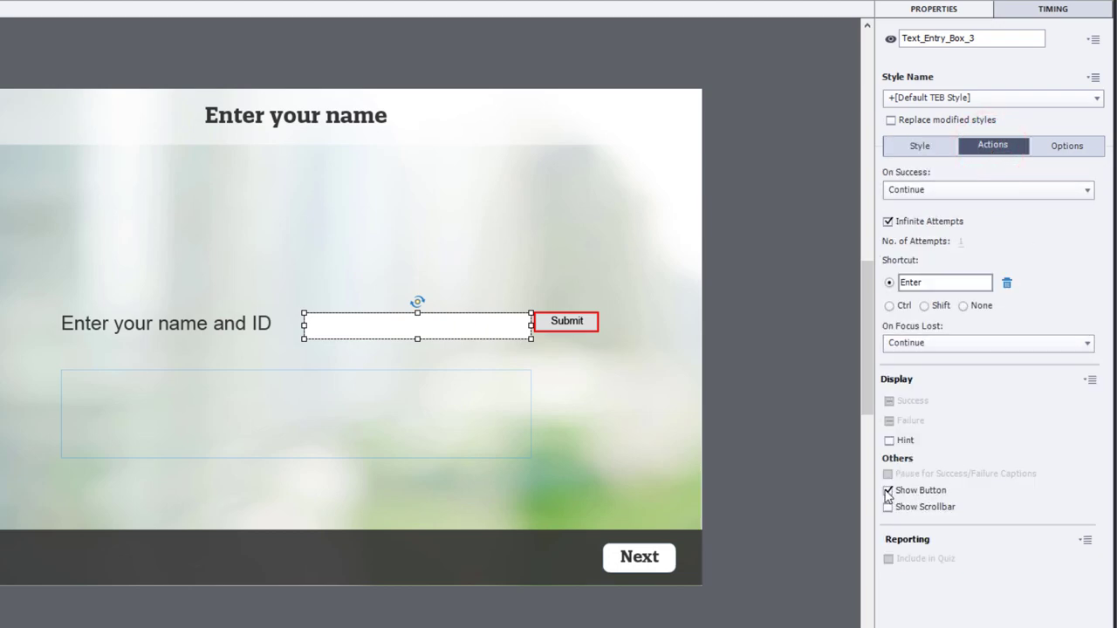
click(888, 490)
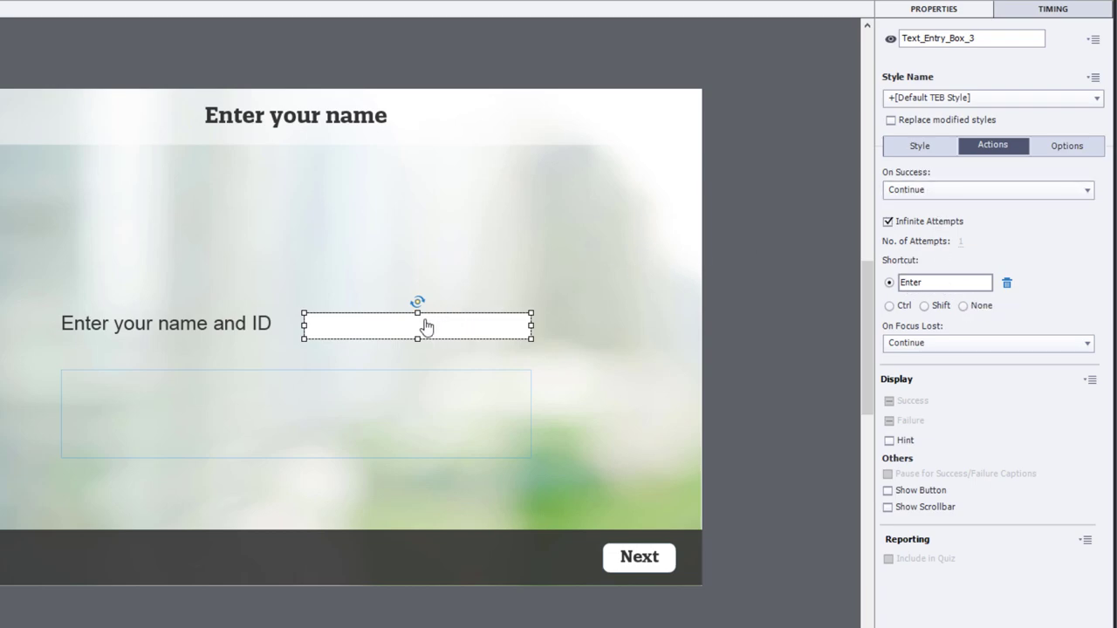
- Set On Success and On Focus Lost to No Action and clear the Enter shortcut
click(938, 189)
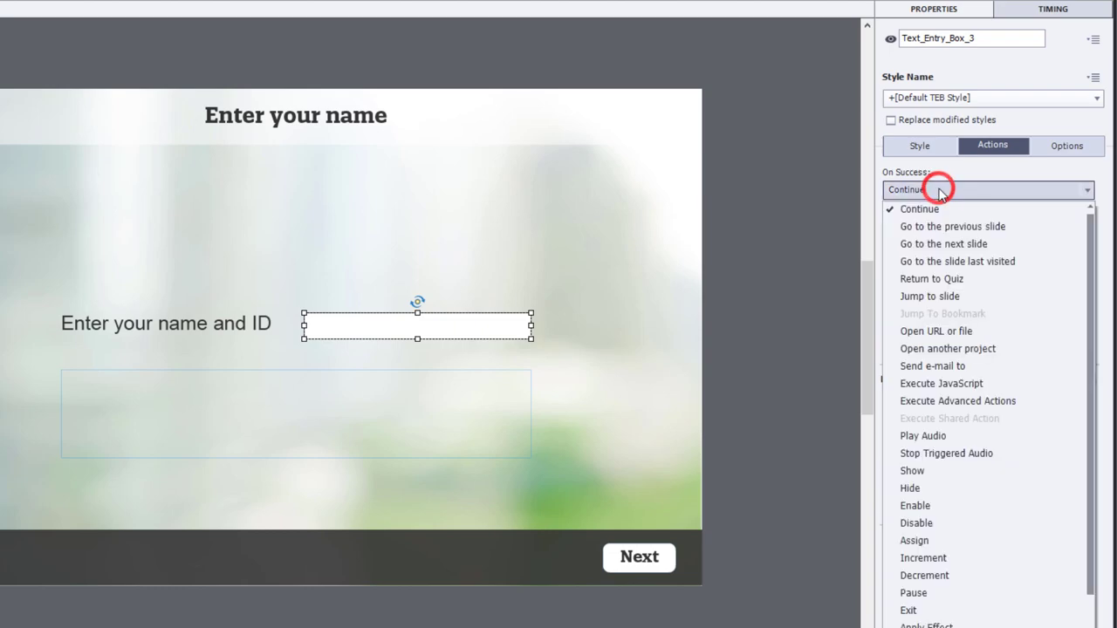
scroll(968, 489, down, 3)
click(957, 617)
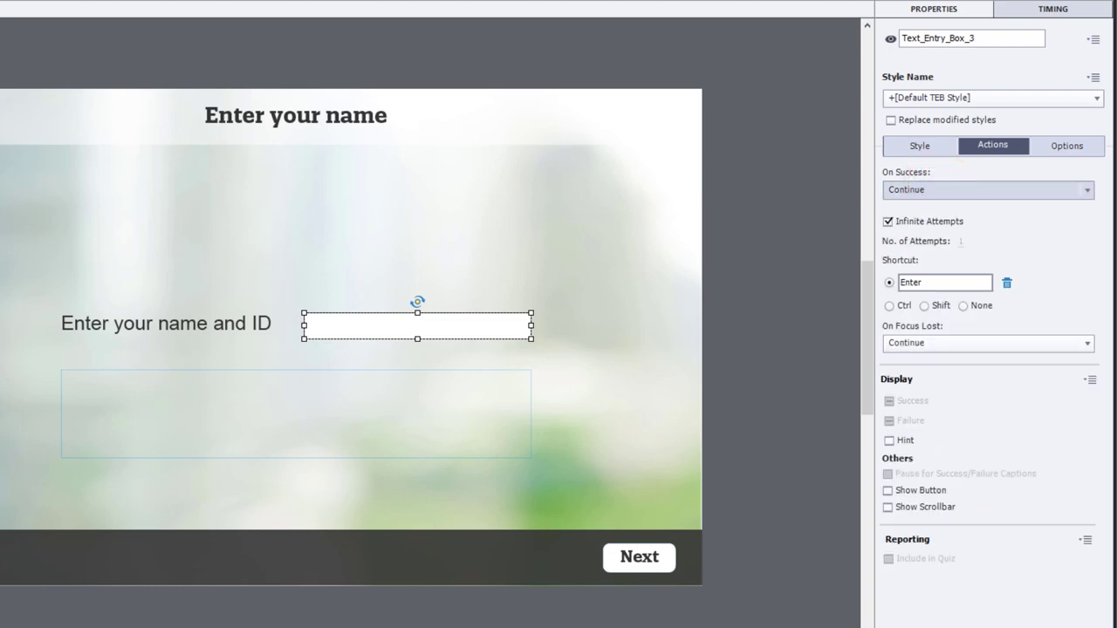
click(928, 342)
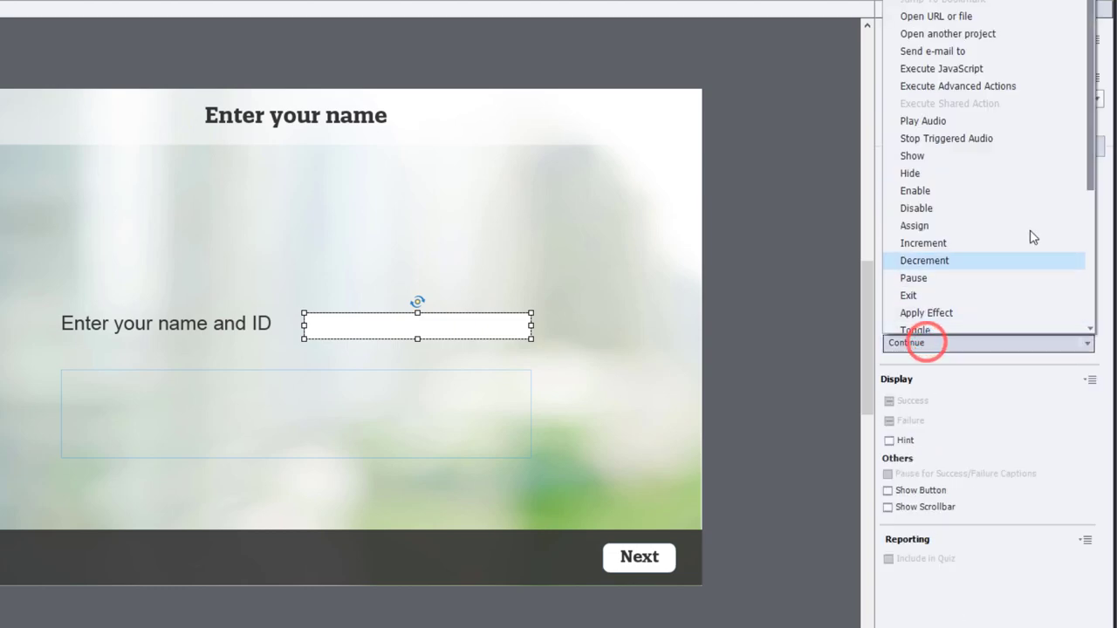
scroll(1030, 244, down, 4)
click(946, 325)
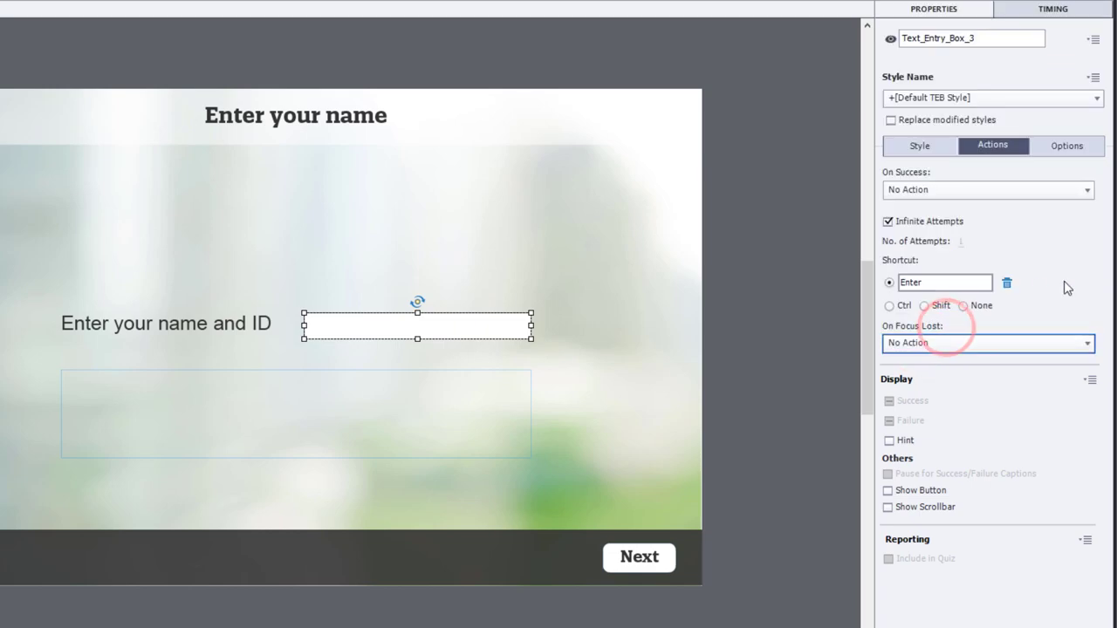
click(1008, 283)
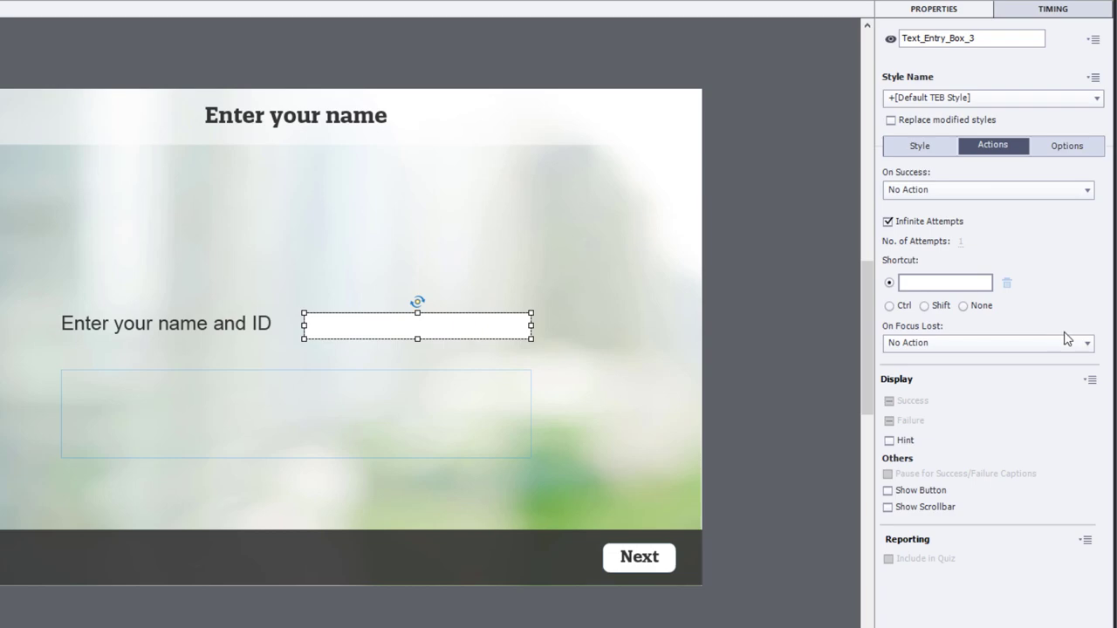
- Store the name box's input in a new variable named _learner_name
click(923, 148)
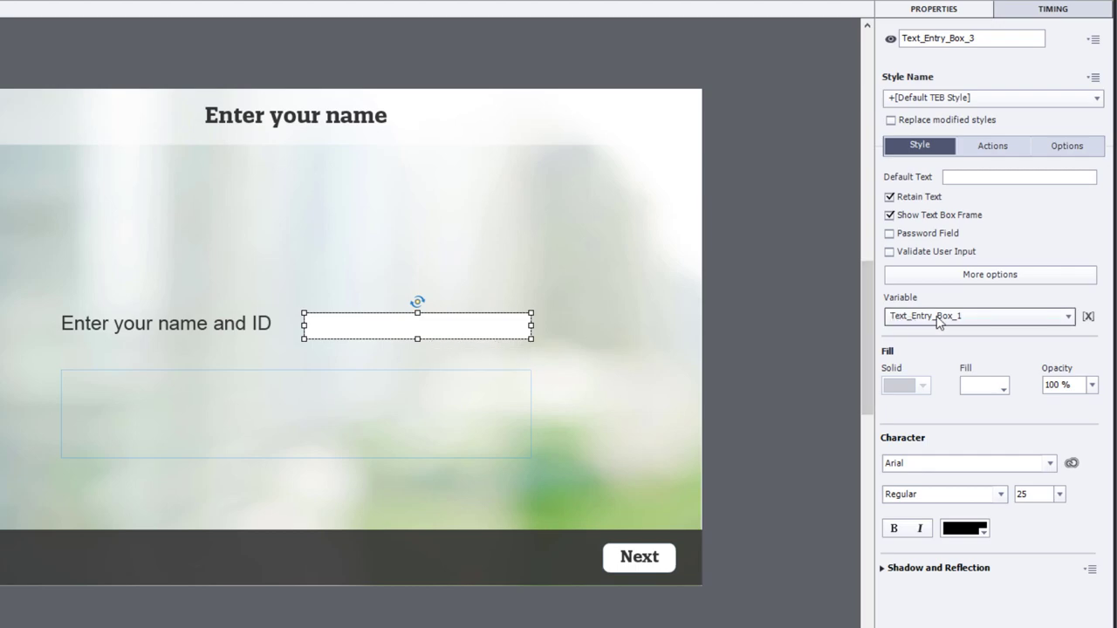
click(1087, 319)
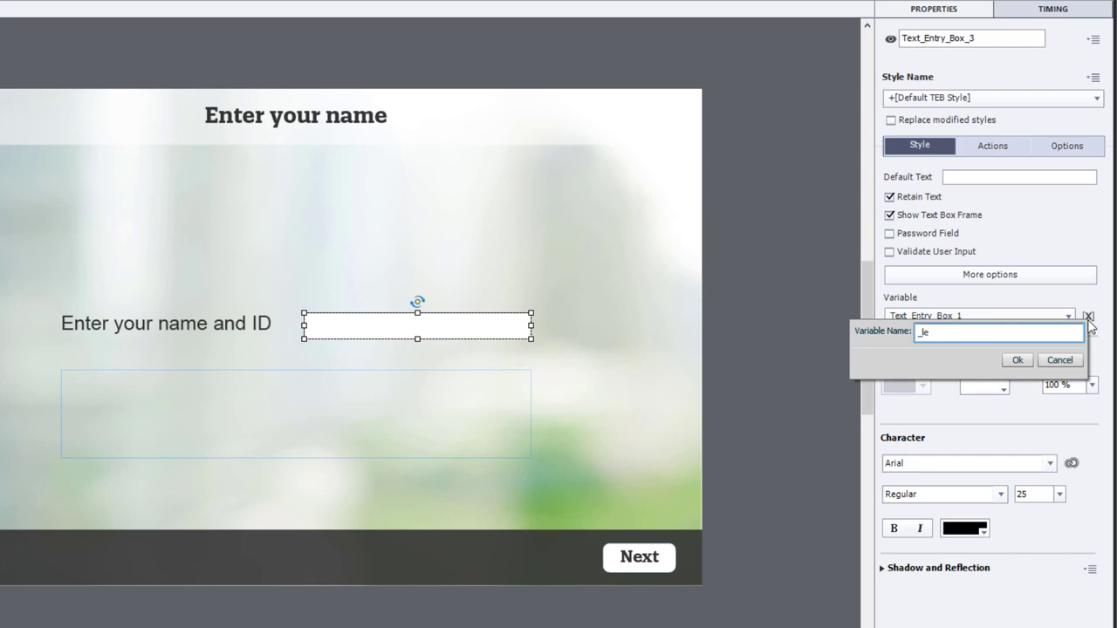
text(arner_name)
click(1017, 360)
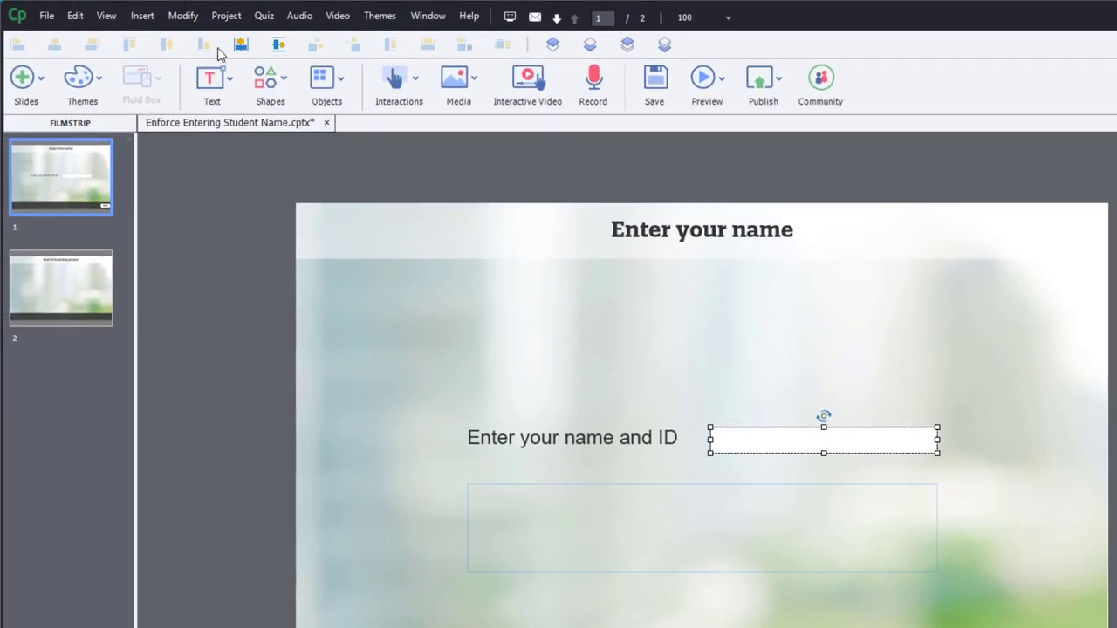
- Remove the Text_Entry_Box_1 variable in Project > Variables
click(225, 16)
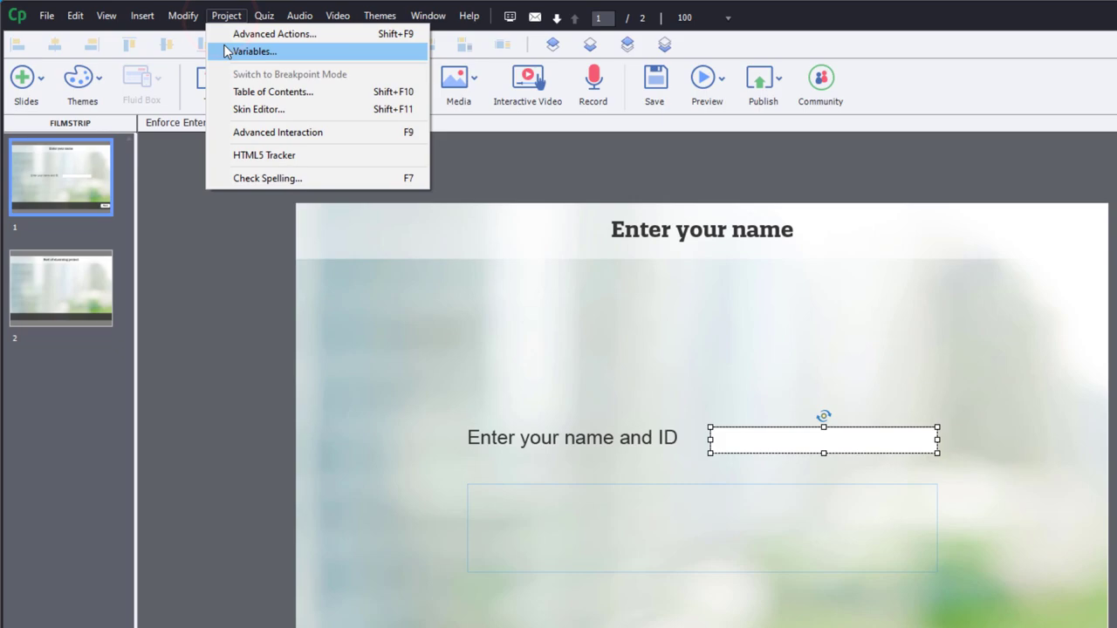
click(228, 48)
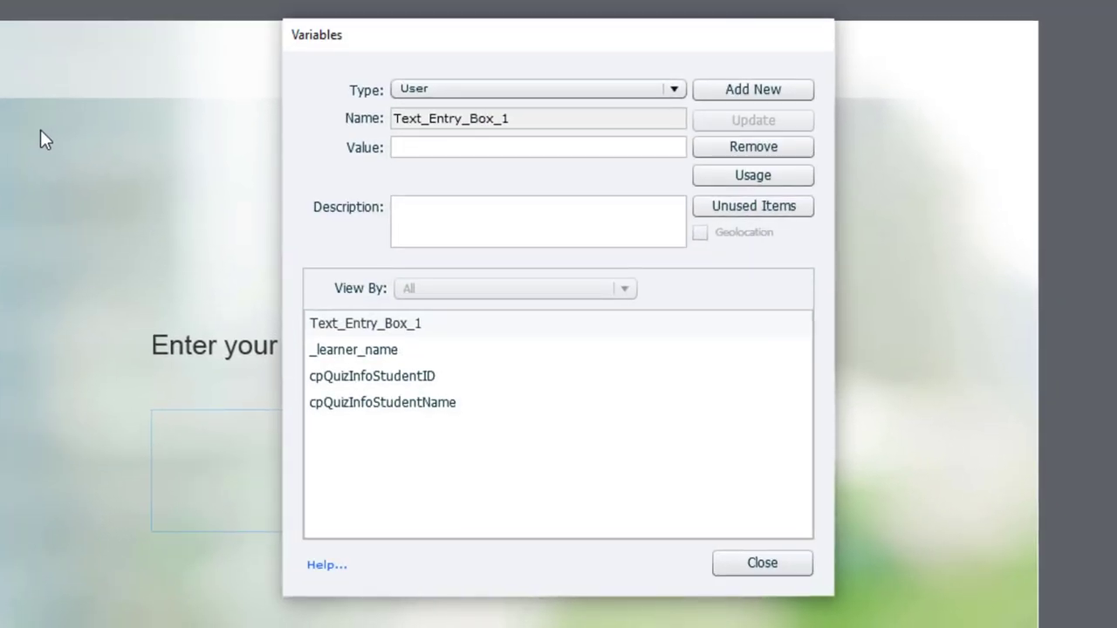
click(349, 322)
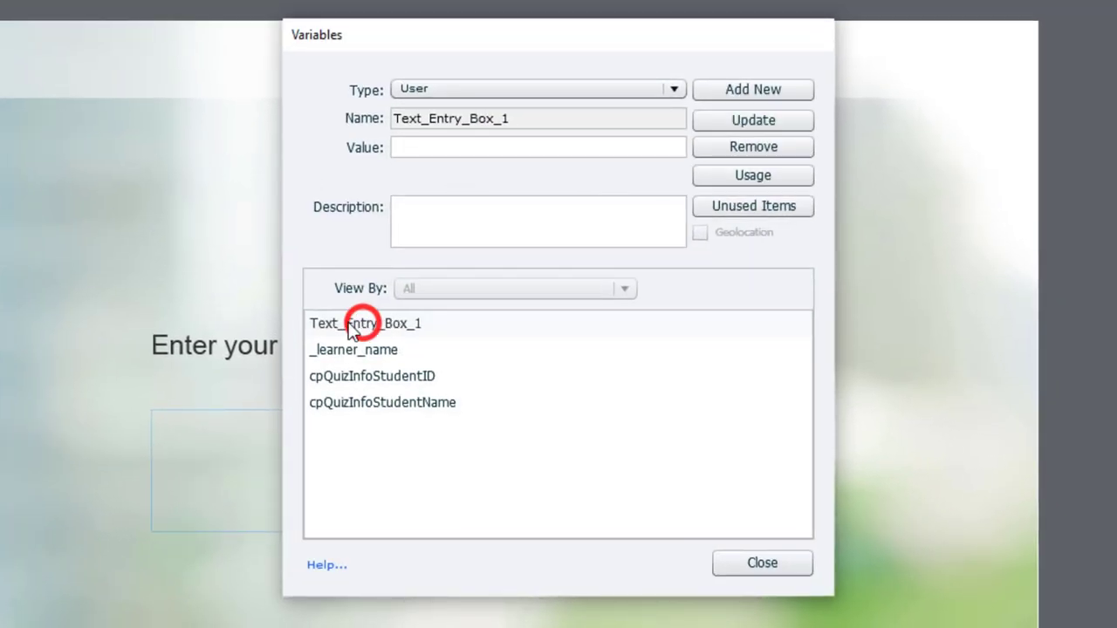
click(749, 152)
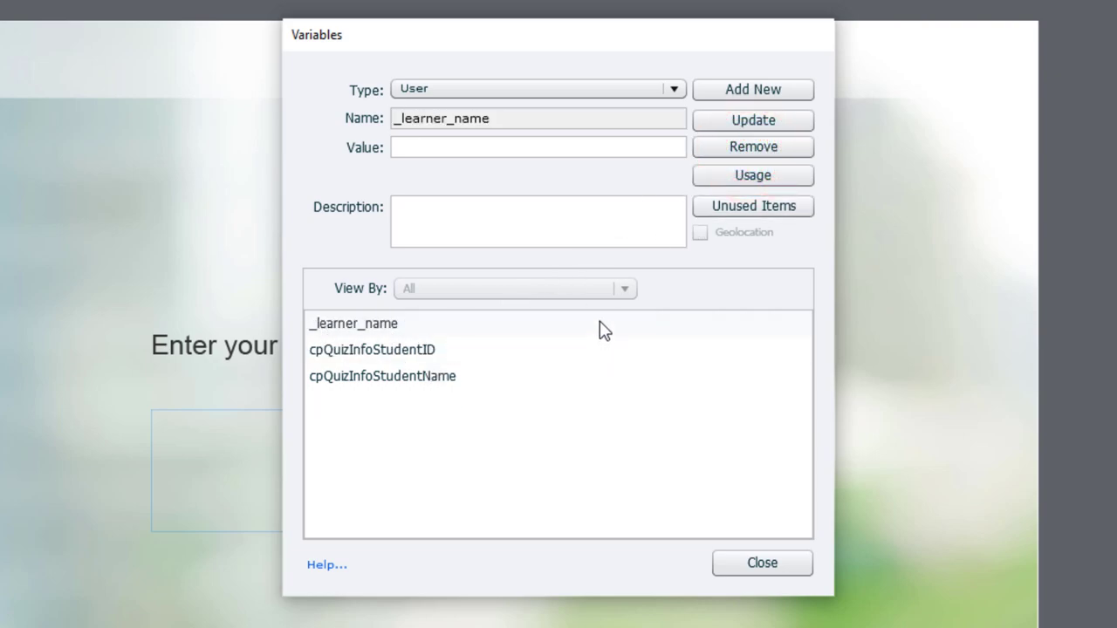
- Add a new user variable named _null, save it and close the Variables dialog
click(754, 90)
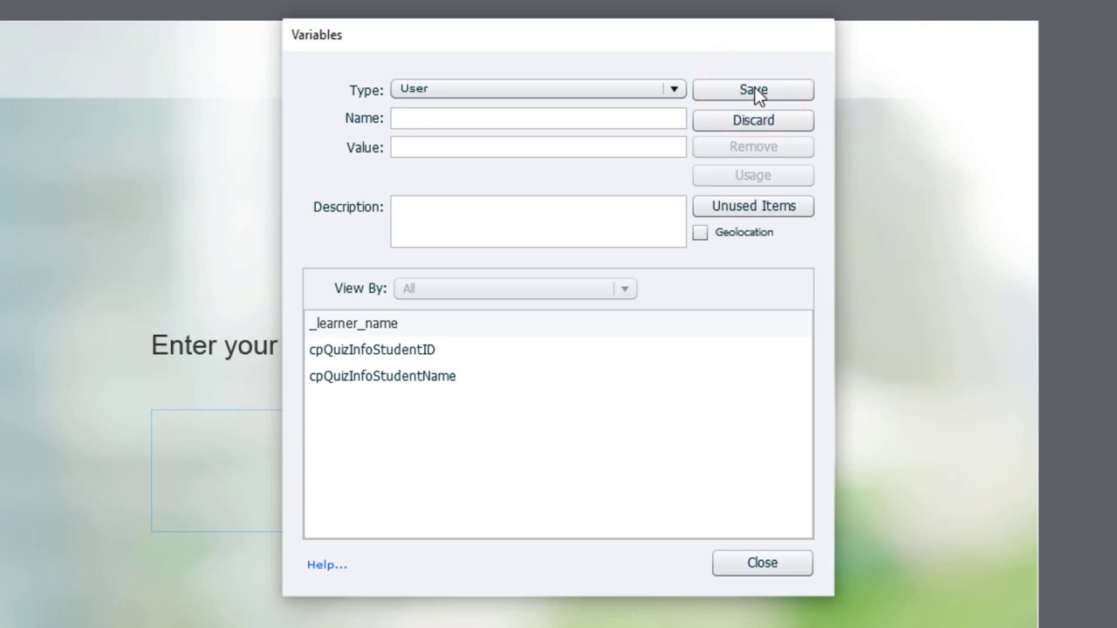
text(_null)
click(757, 90)
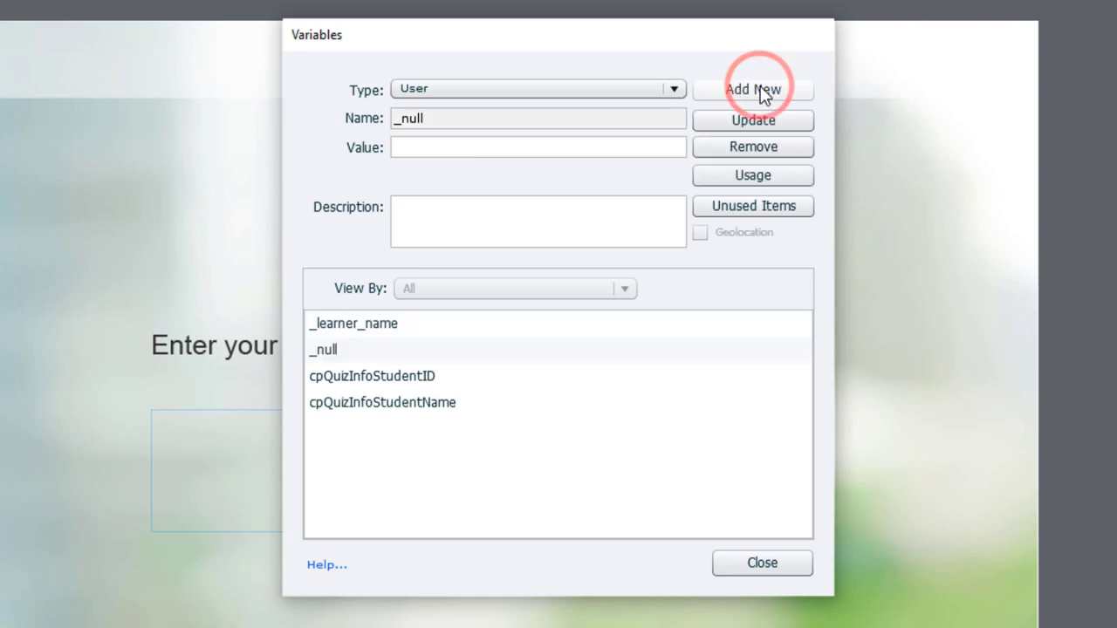
click(748, 560)
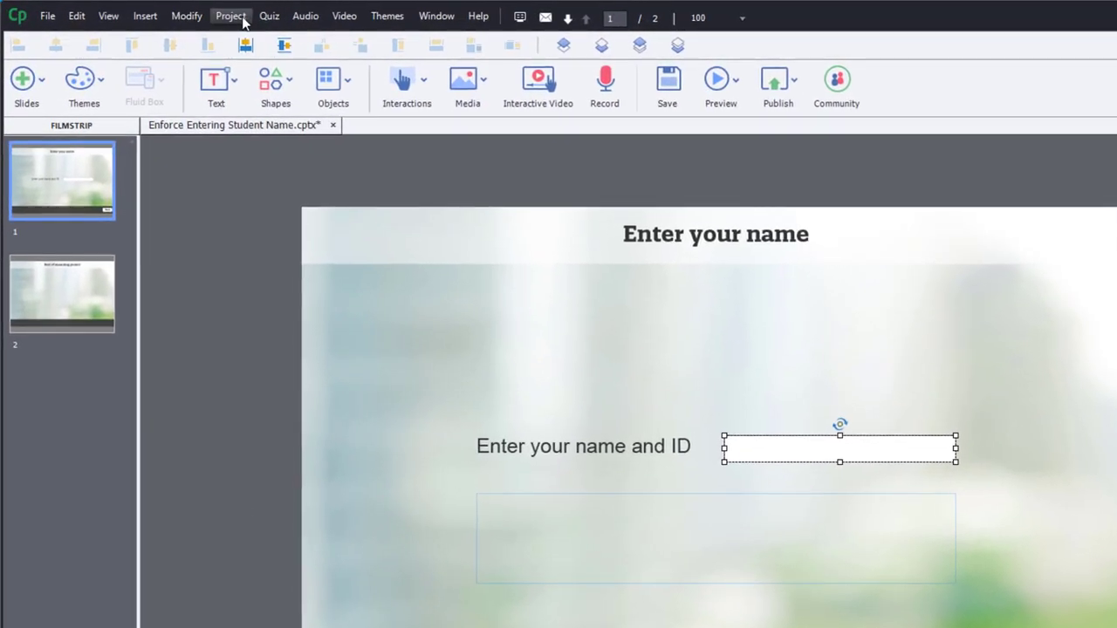
- Create a new advanced action named validate_name and make it conditional
click(241, 20)
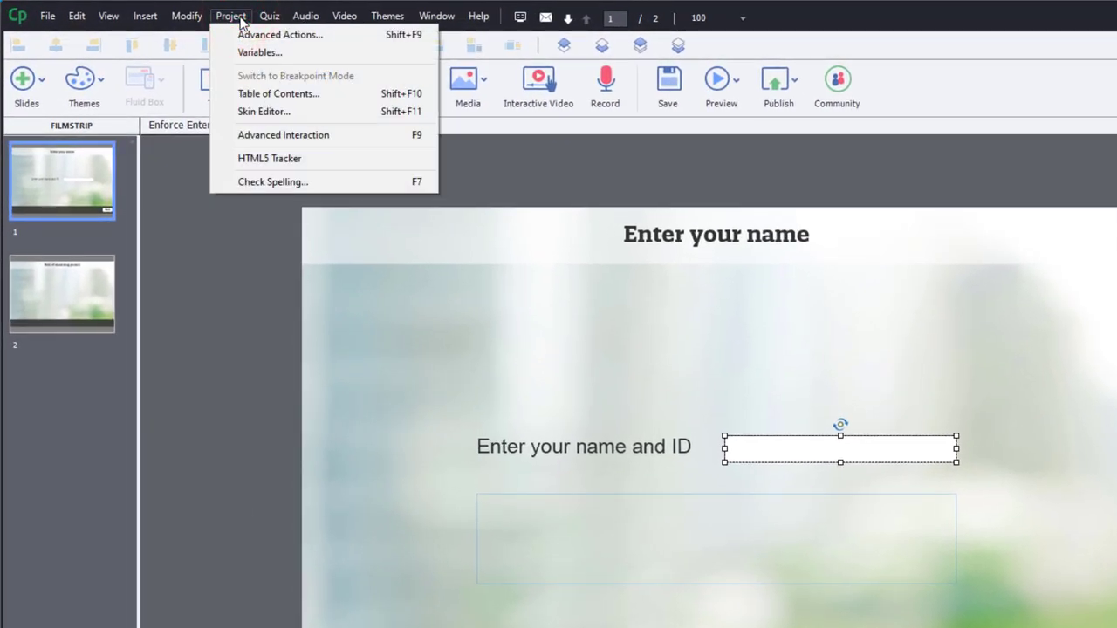
click(242, 35)
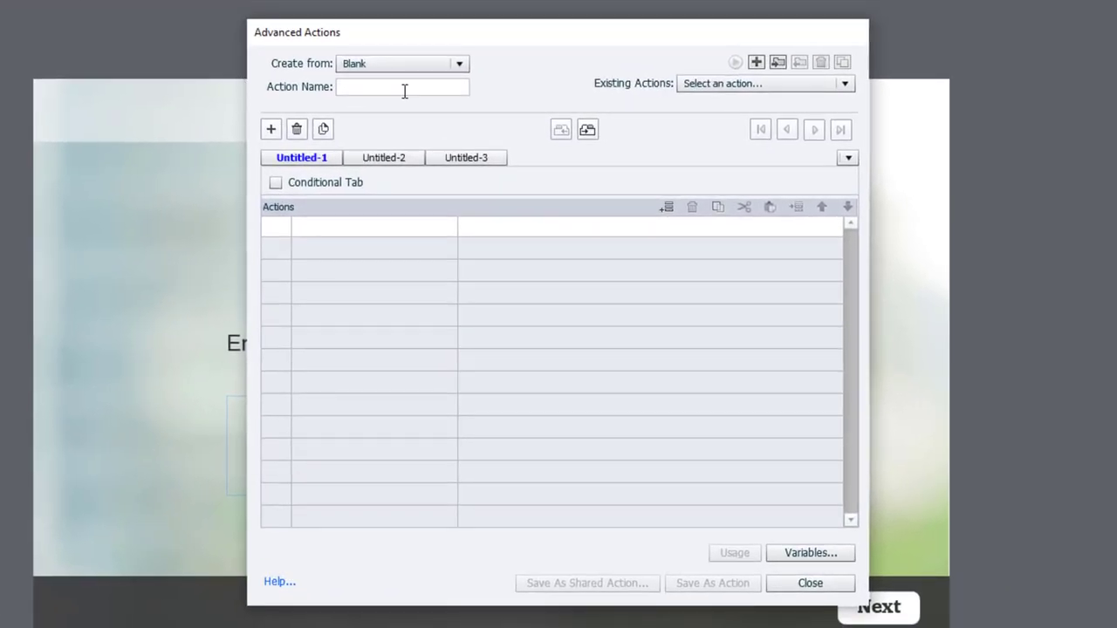
click(403, 86)
text(validate_)
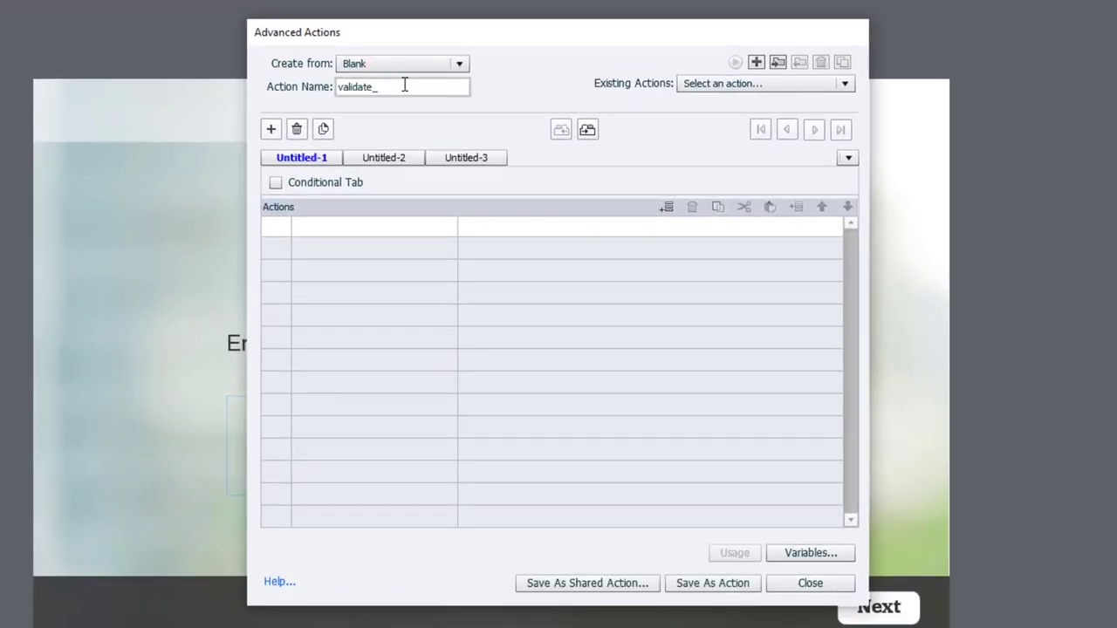
text(name)
click(276, 182)
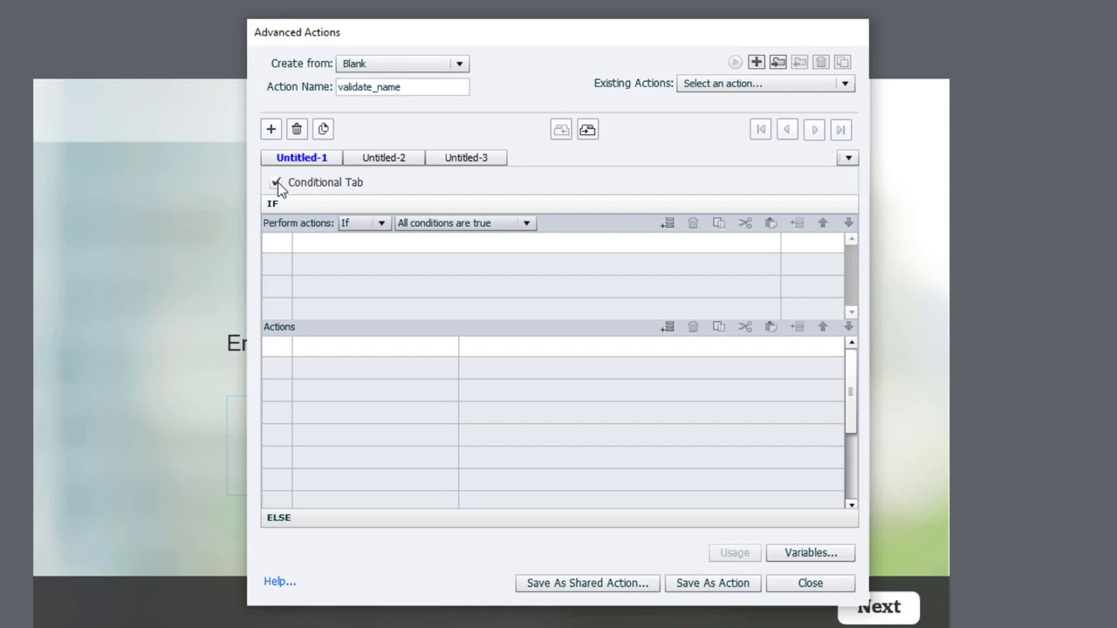
- Set the IF condition to _learner_name is equal to the variable _null
click(328, 243)
click(325, 242)
click(328, 257)
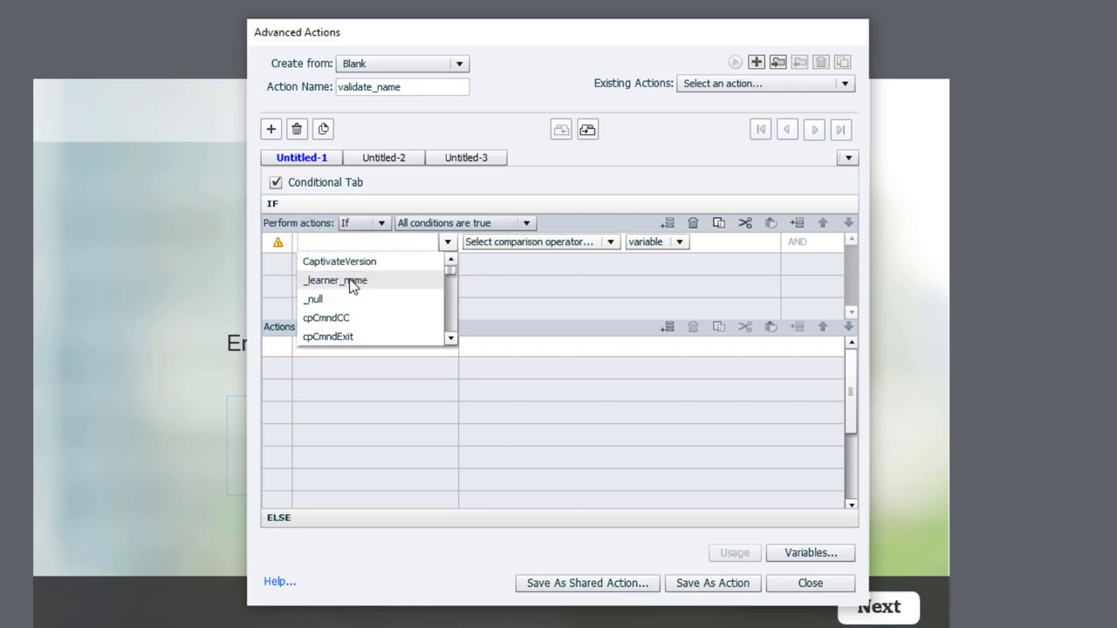
click(350, 281)
click(427, 247)
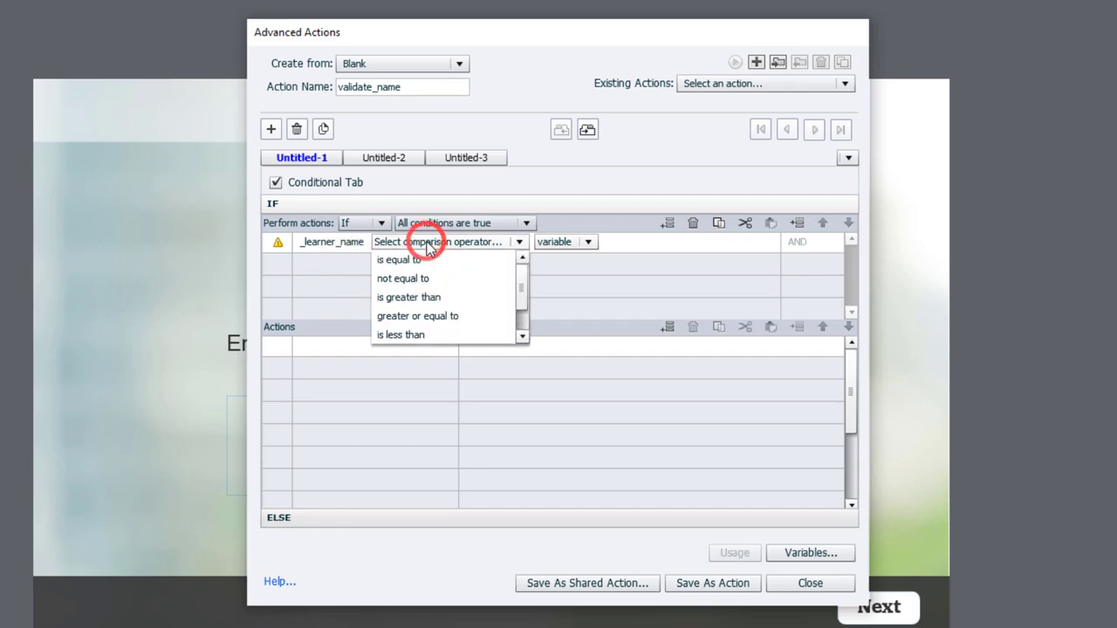
click(427, 259)
click(463, 243)
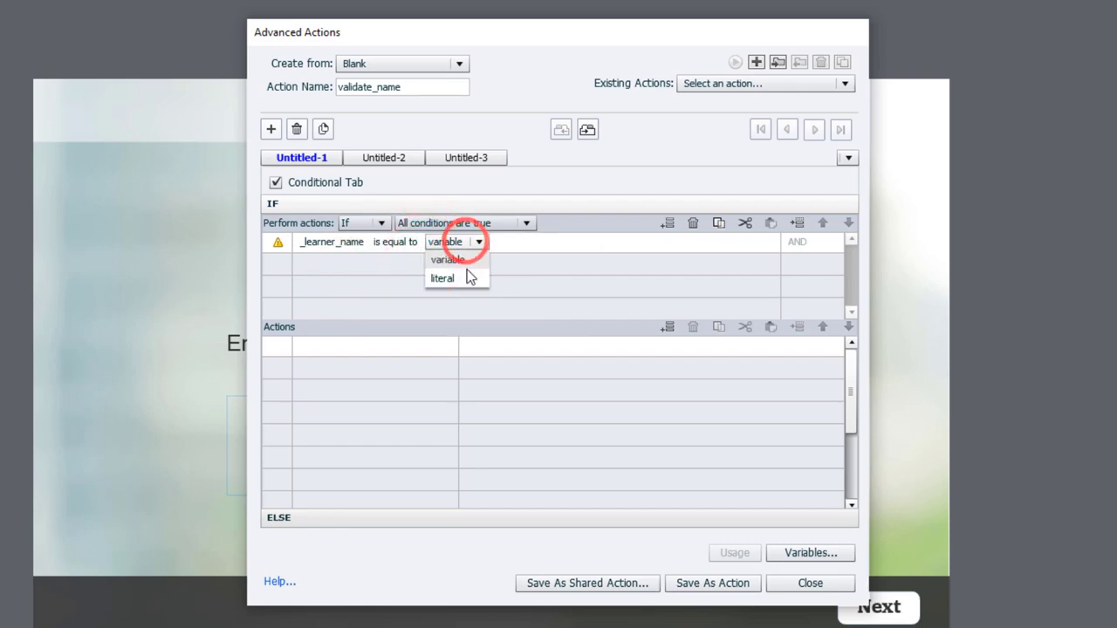
click(448, 259)
click(460, 242)
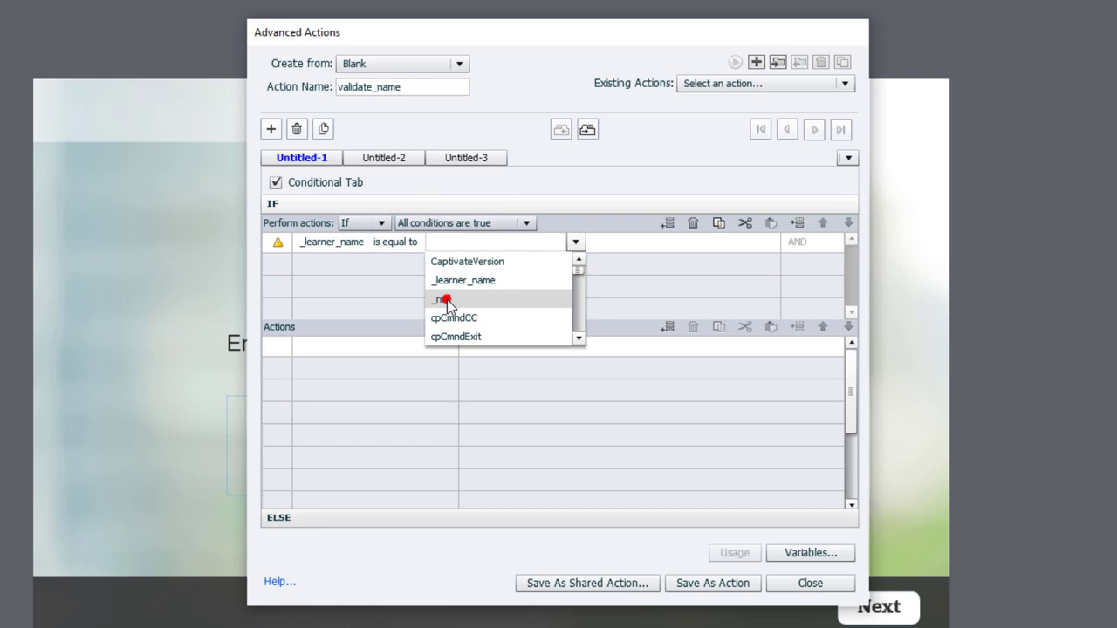
click(446, 300)
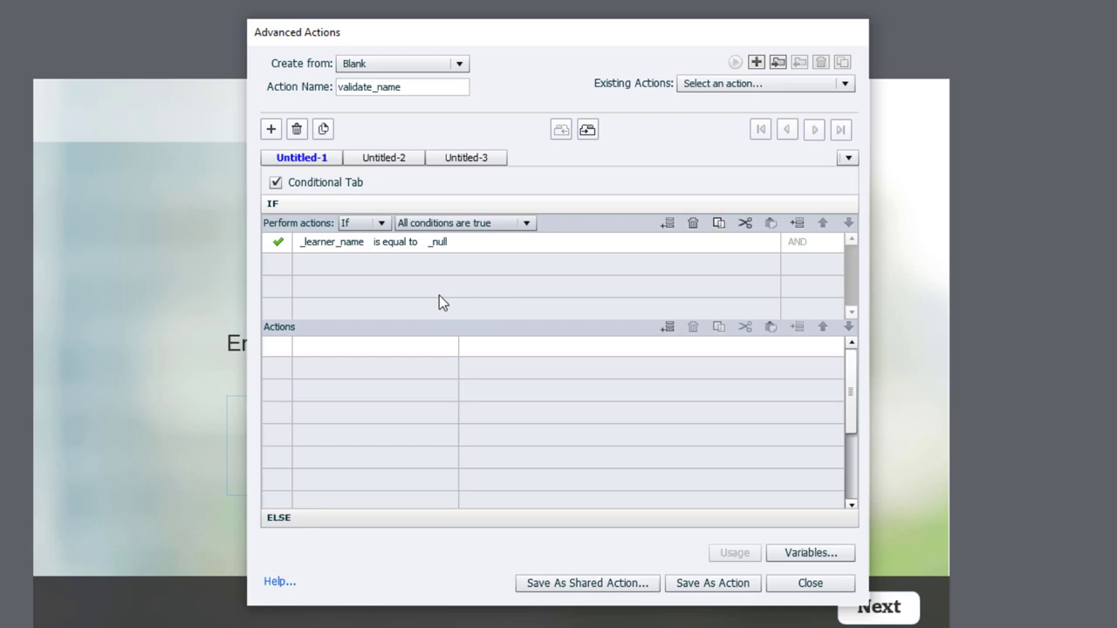
- Add an IF action changing the feedback object's state to Incomplete
click(329, 347)
scroll(329, 346, up, 1)
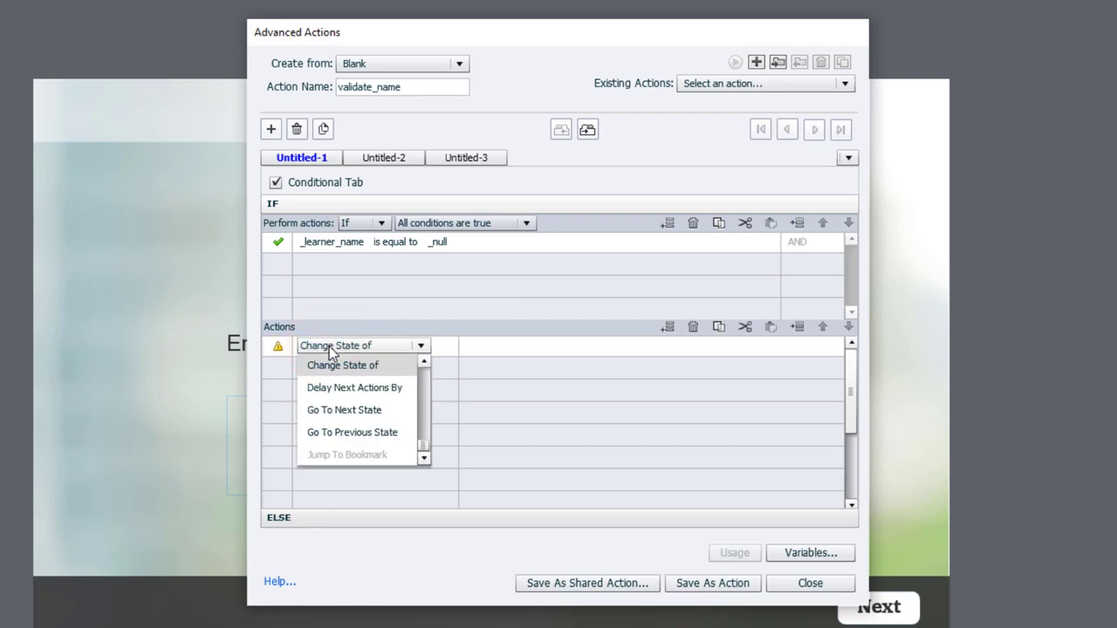
click(338, 368)
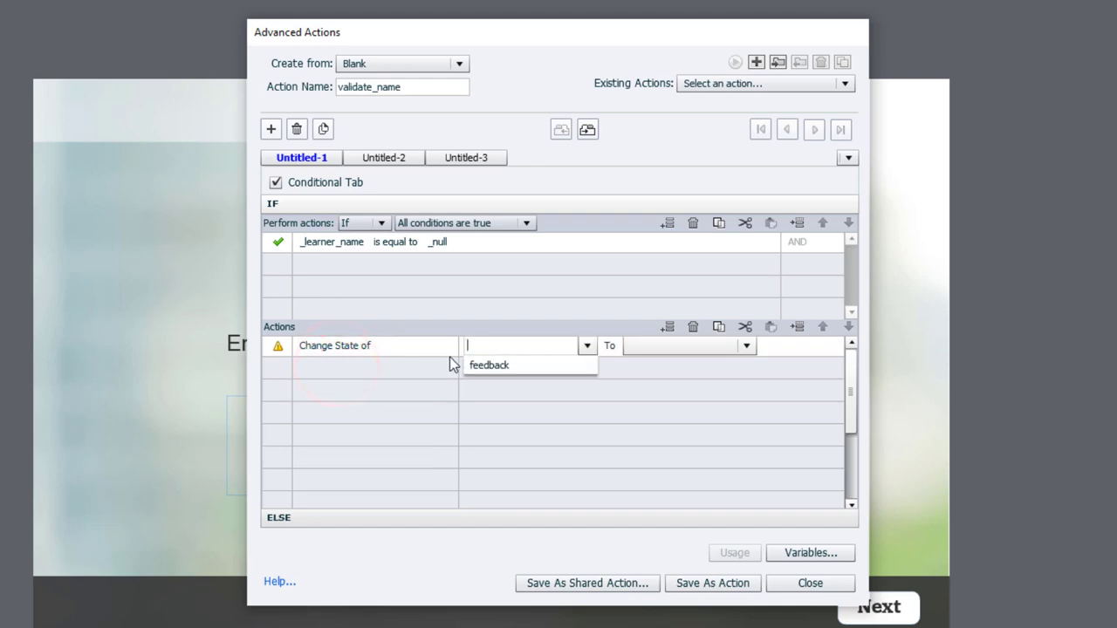
click(486, 364)
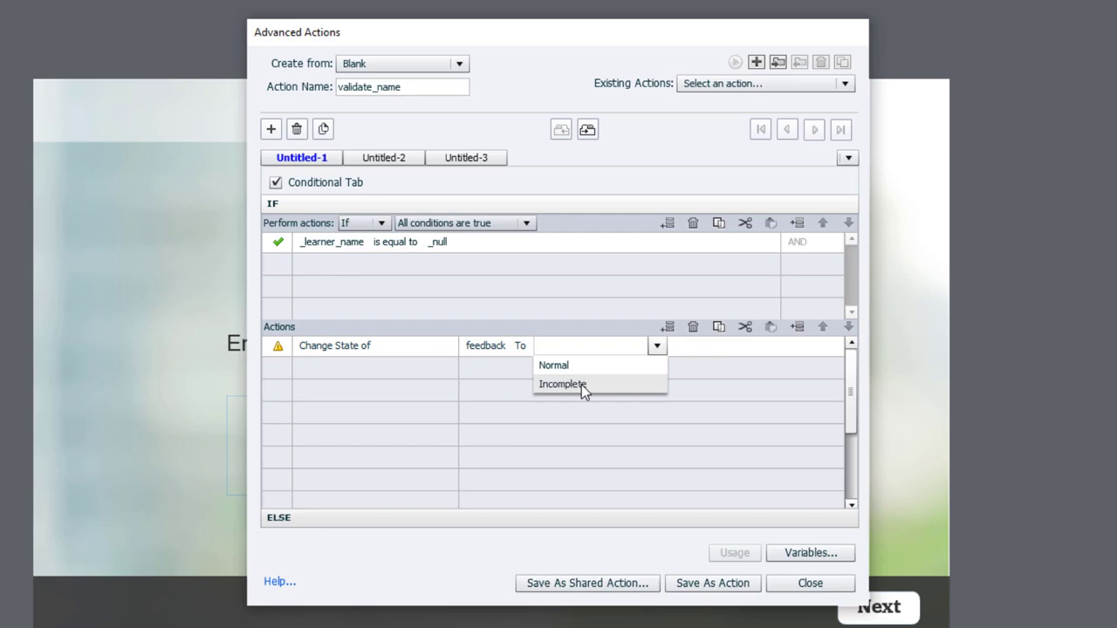
click(581, 384)
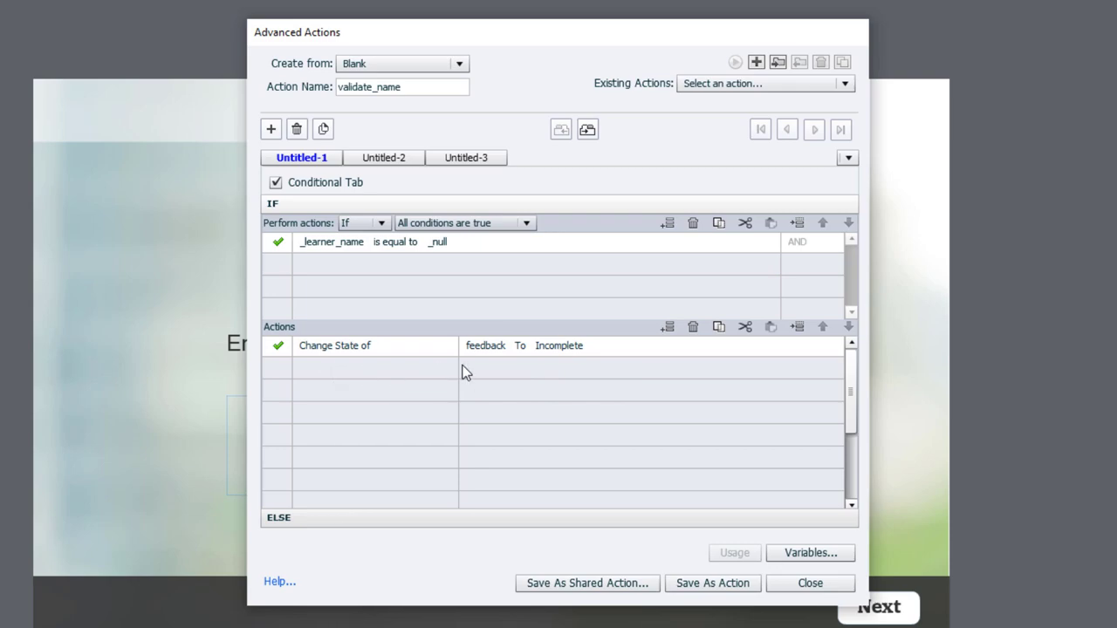
- Add a Delay Next Actions By step of 4 seconds
click(332, 365)
key(d)
key(d)
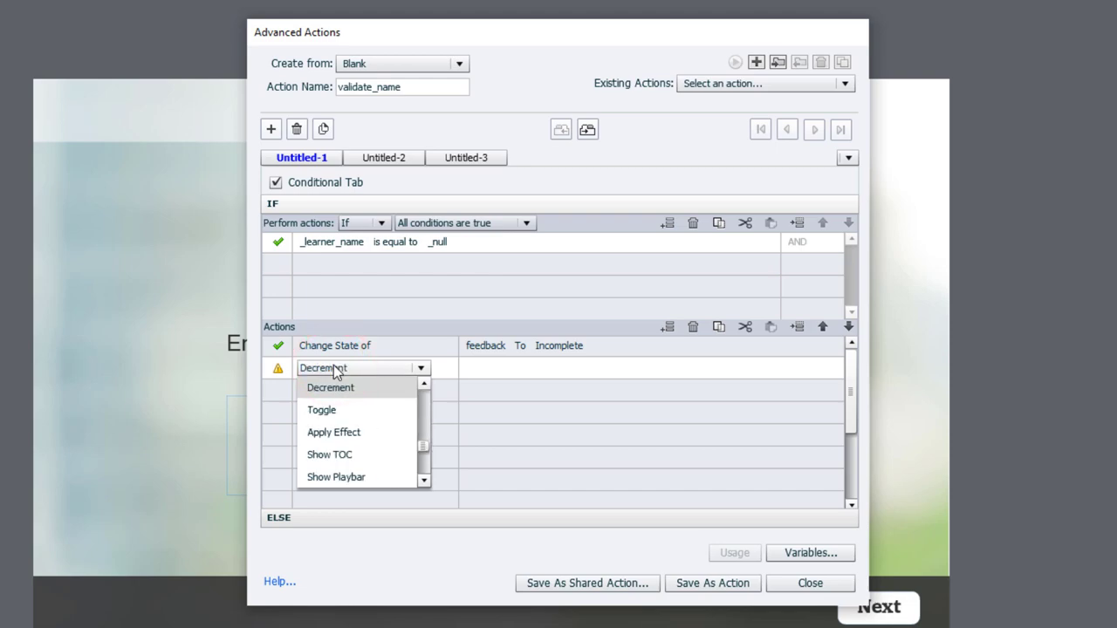
click(335, 406)
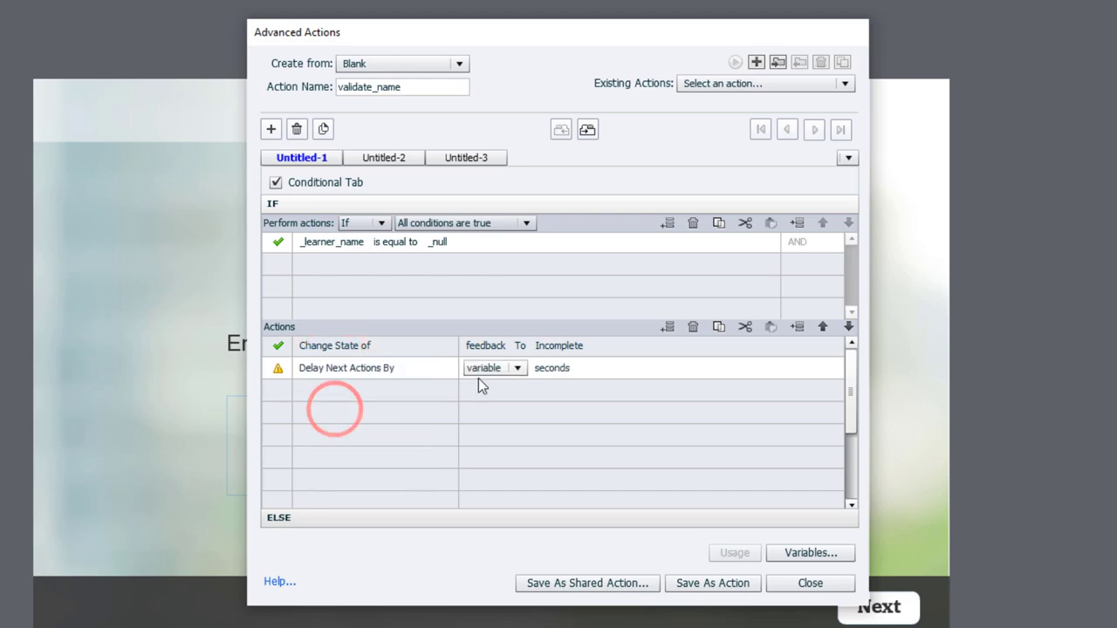
click(487, 367)
click(491, 405)
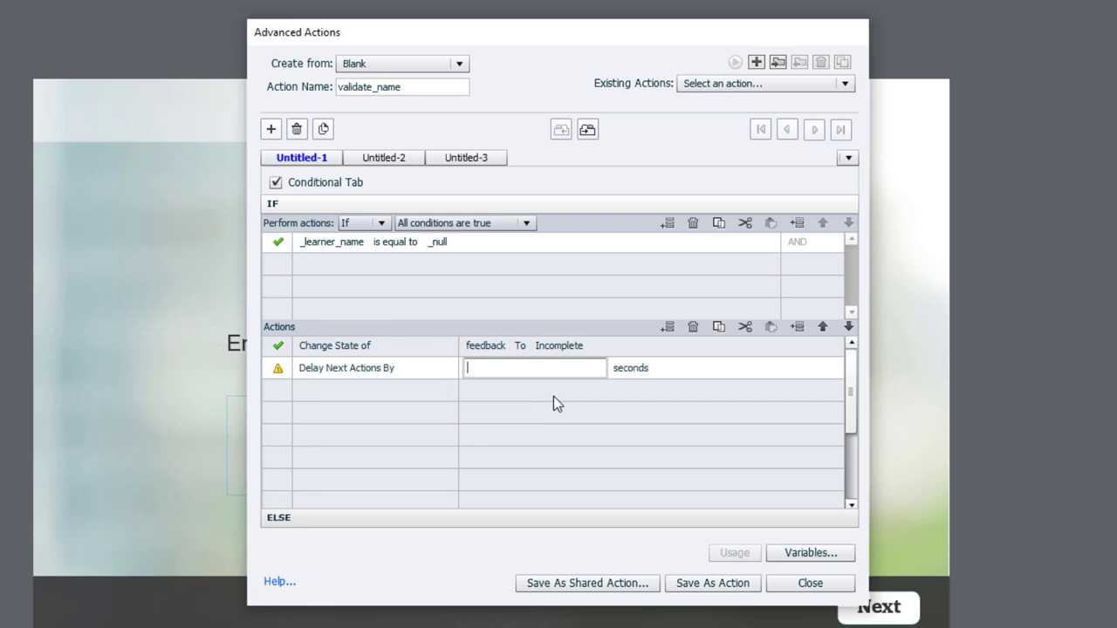
text(4)
key(Return)
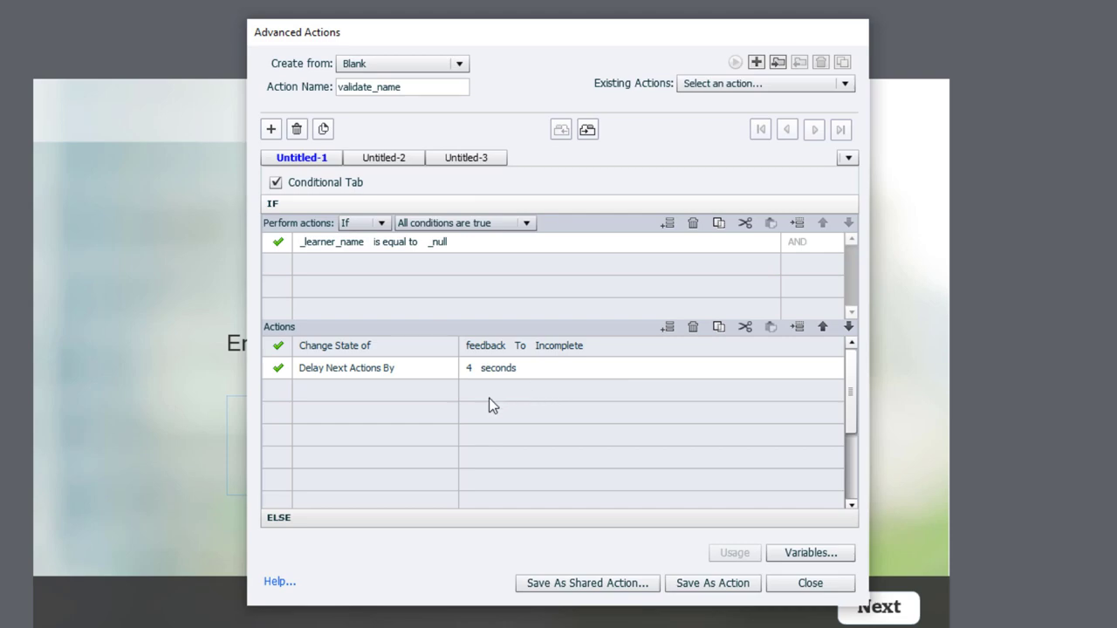
- Add a final action changing the feedback state back to Normal
click(328, 392)
text(ch)
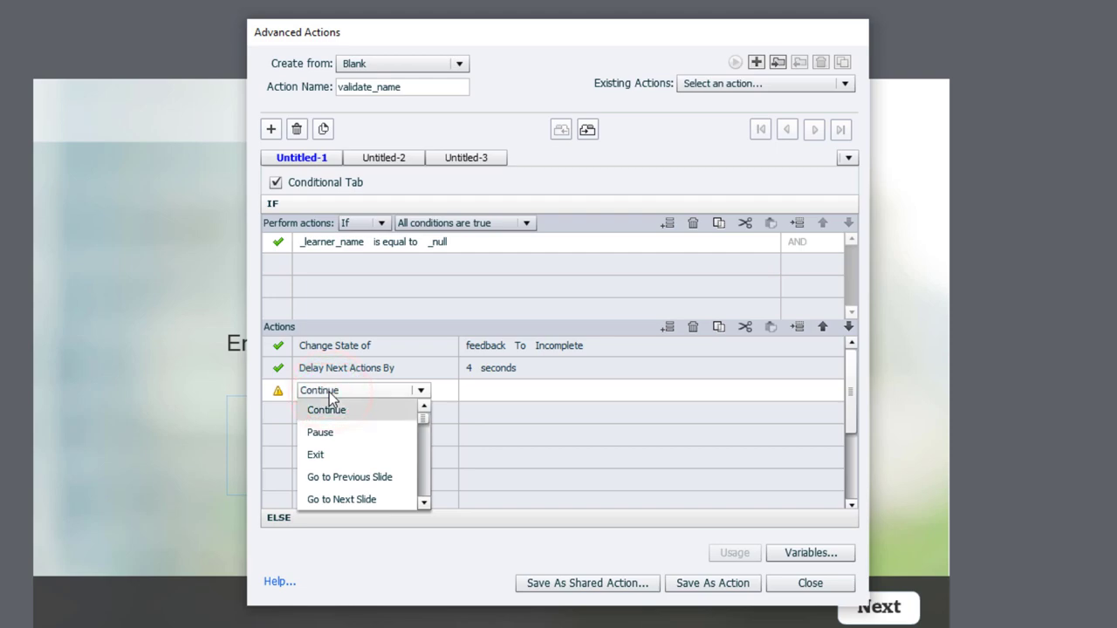
click(341, 408)
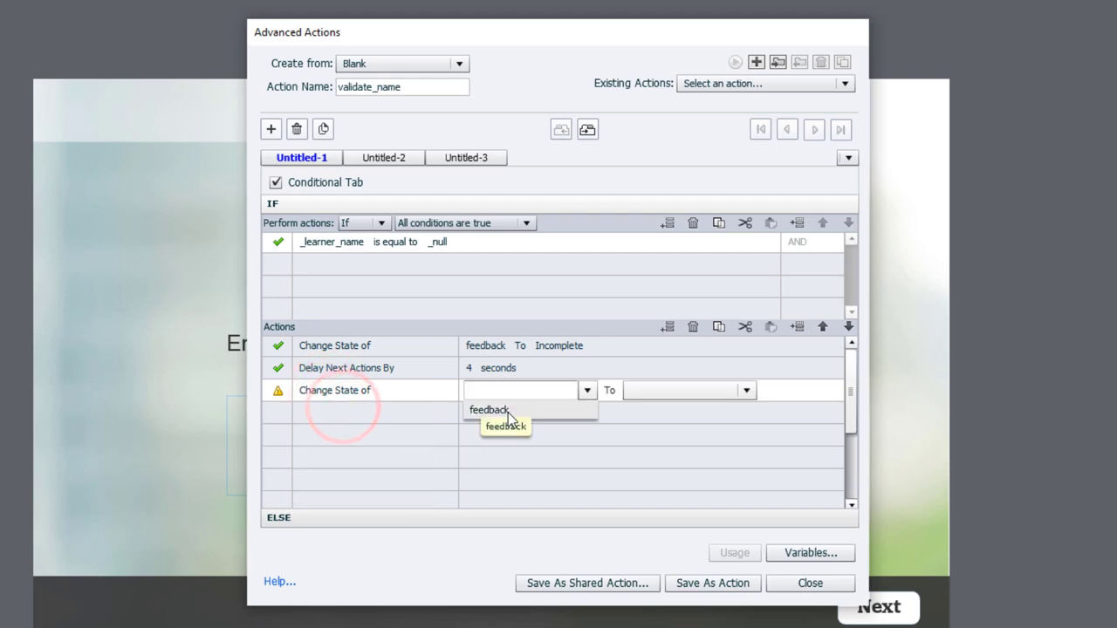
click(507, 413)
click(583, 408)
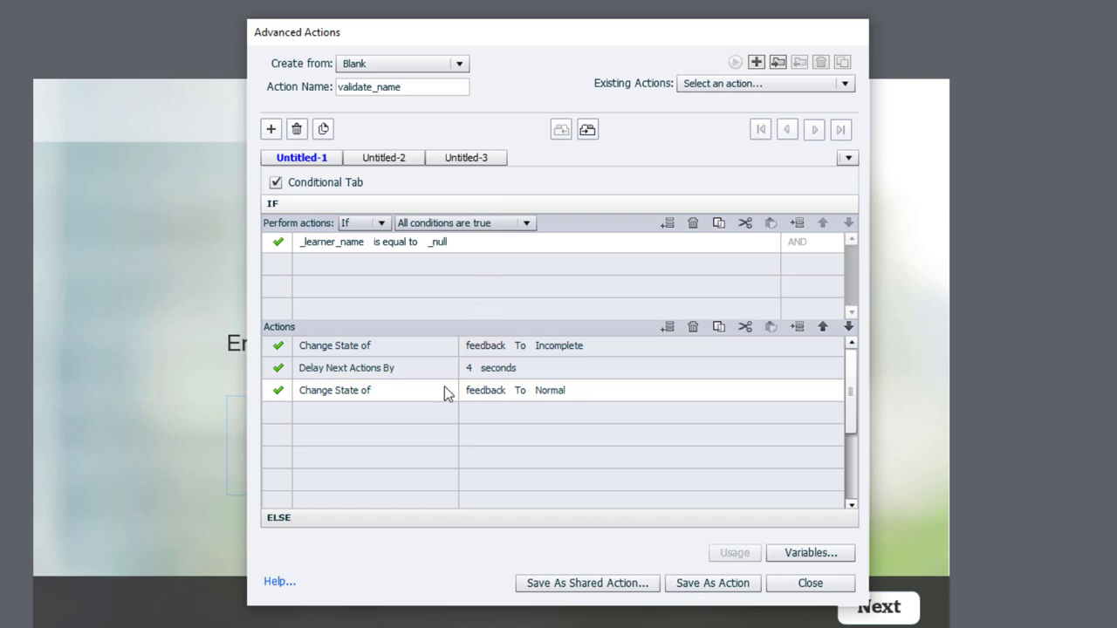
- Give the ELSE branch a Go to Next Slide action
click(339, 518)
click(332, 267)
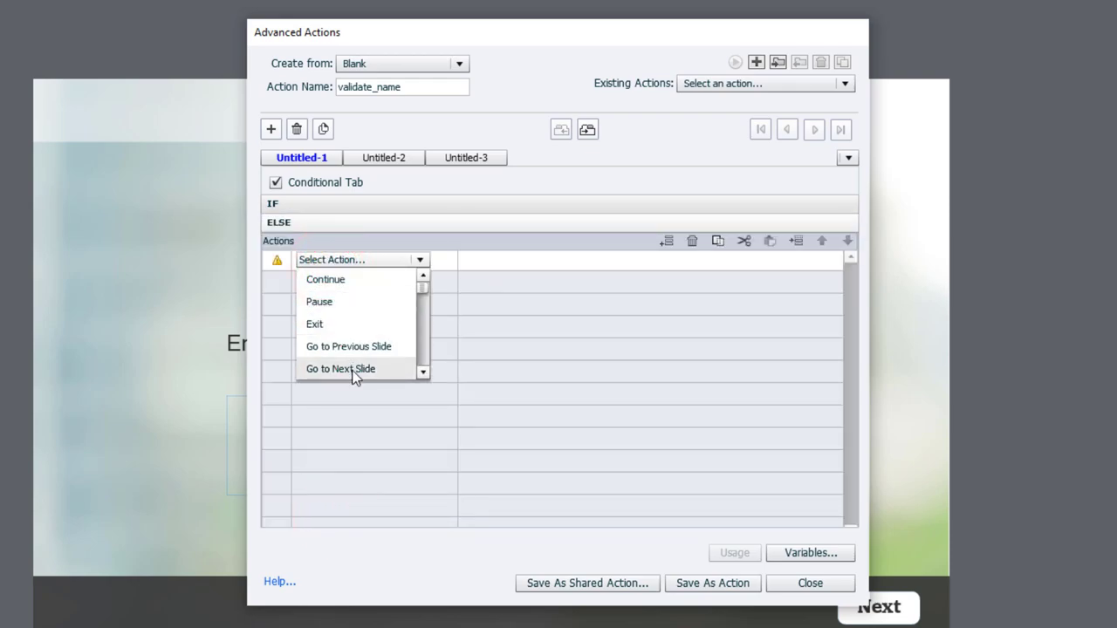
click(353, 370)
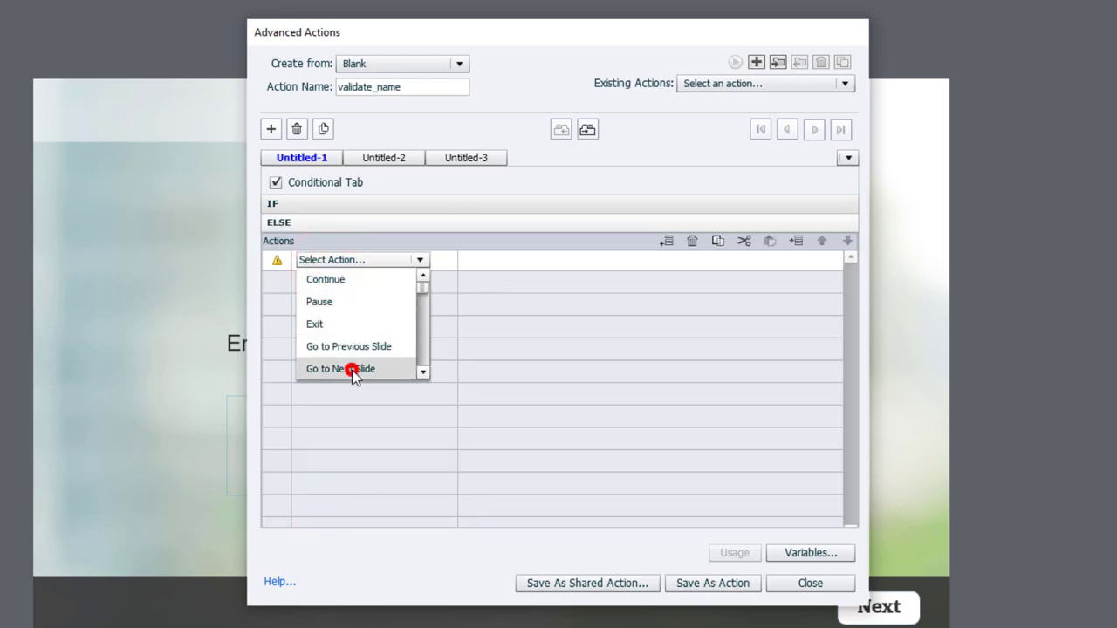
- Save validate_name as an action, confirm, and close Advanced Actions
click(718, 584)
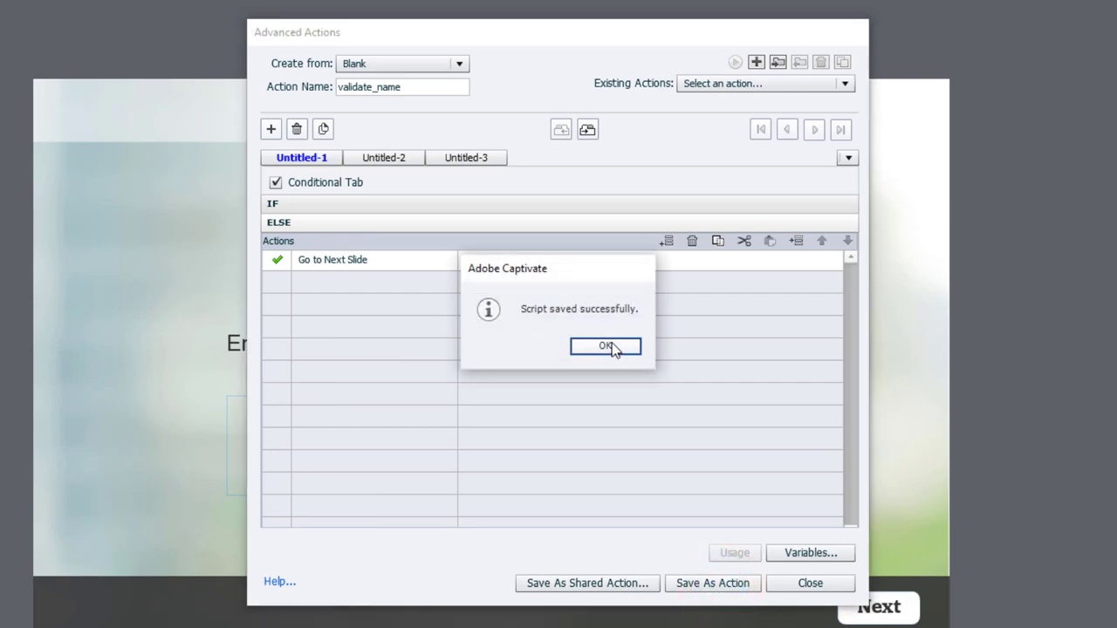
click(611, 347)
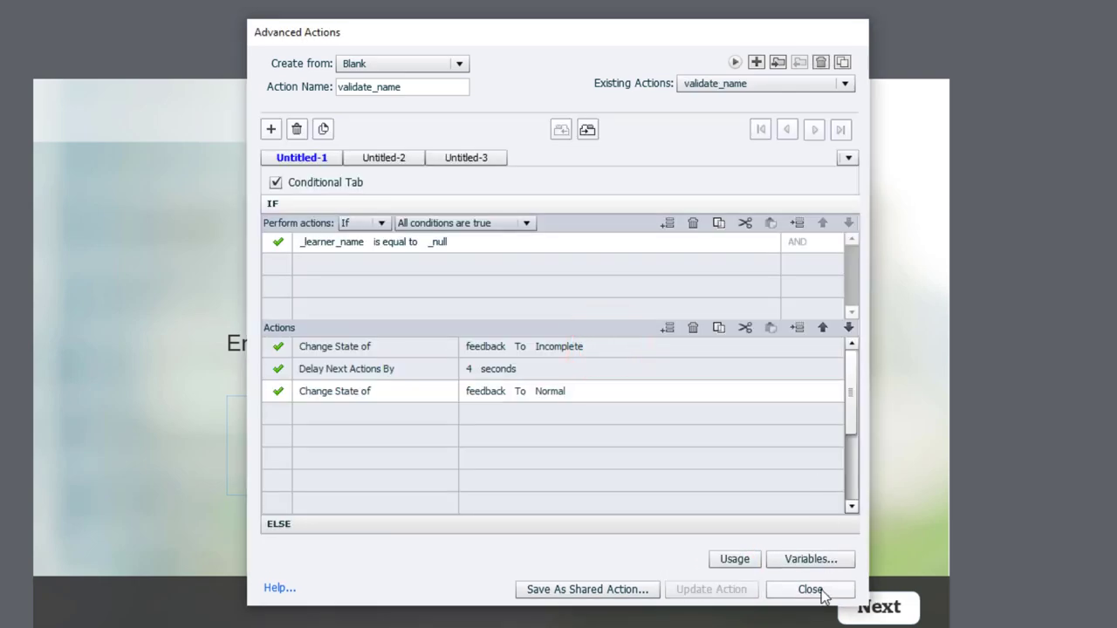
click(812, 591)
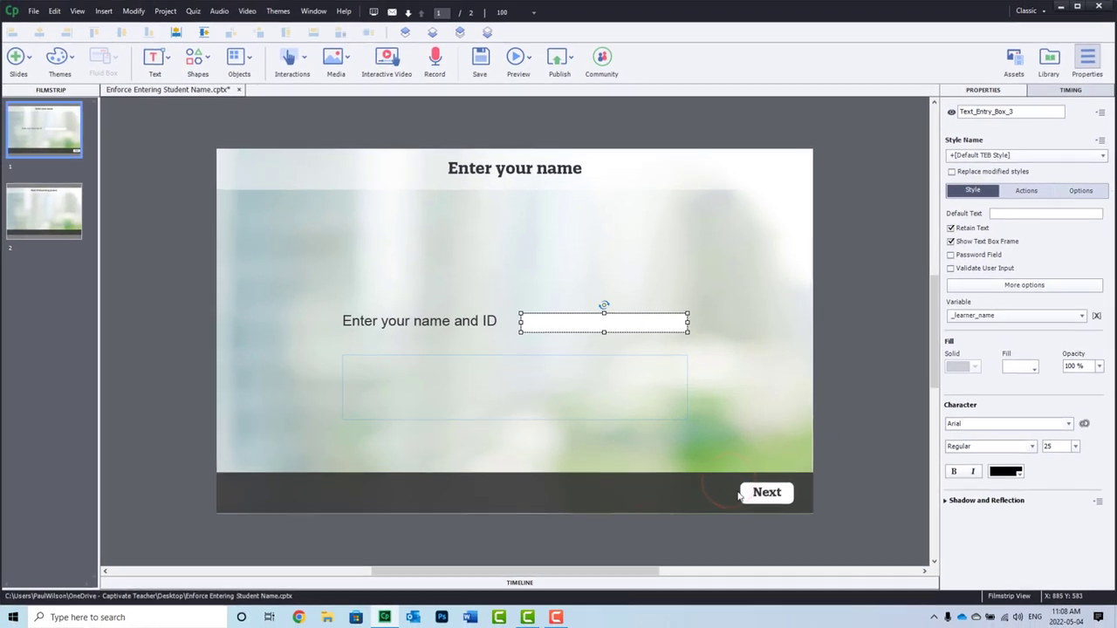
- Set the Next button's On Success to Execute Advanced Actions with script validate_name
click(768, 494)
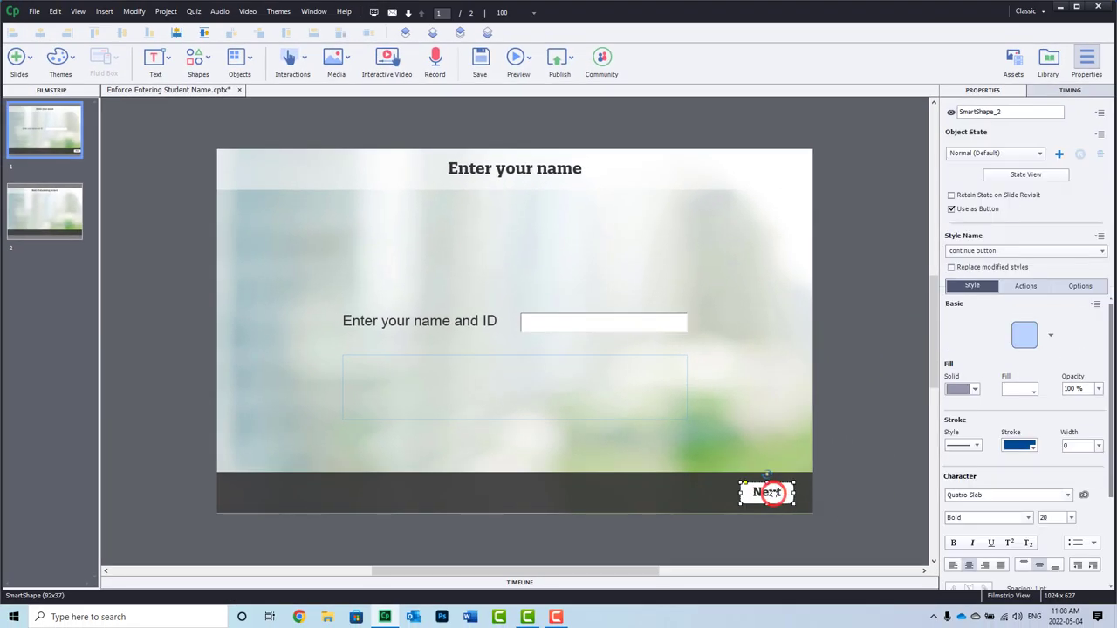
click(1030, 286)
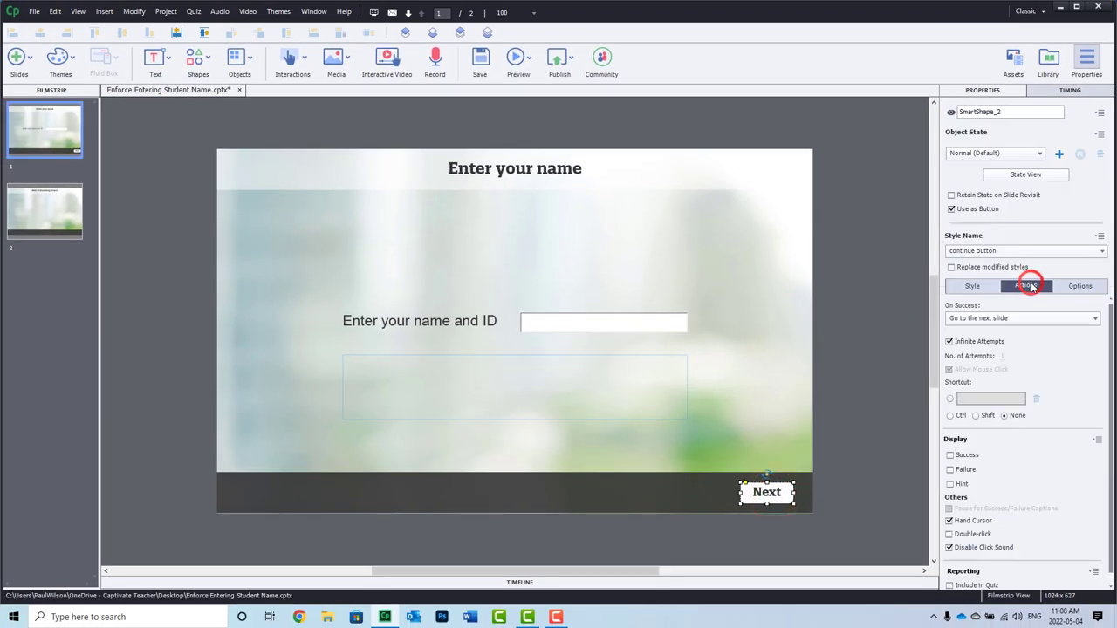
click(985, 319)
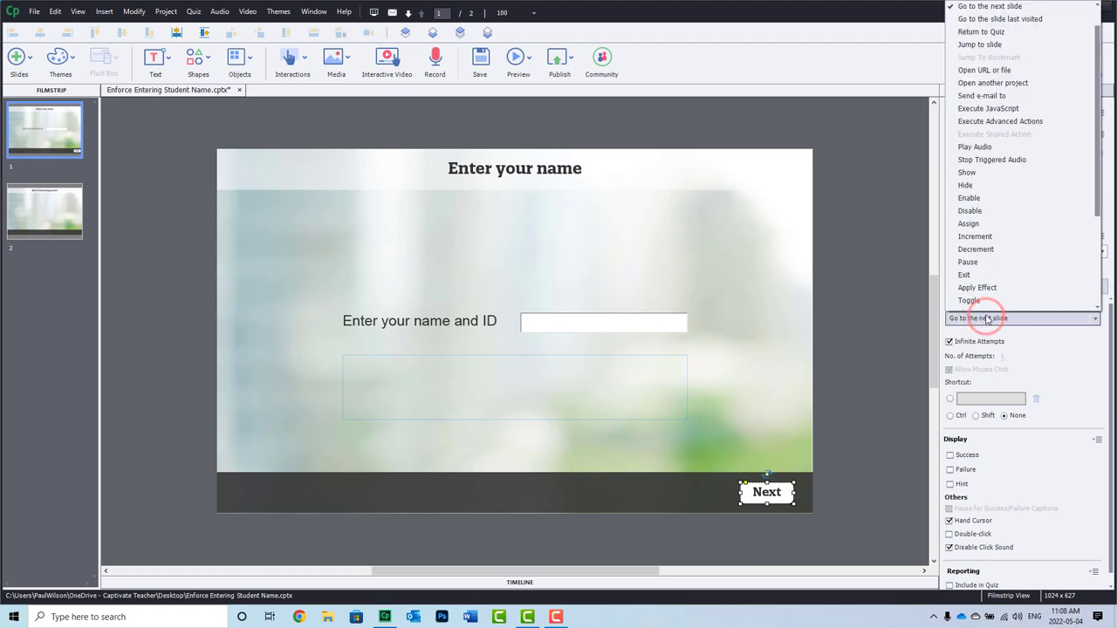
key(Escape)
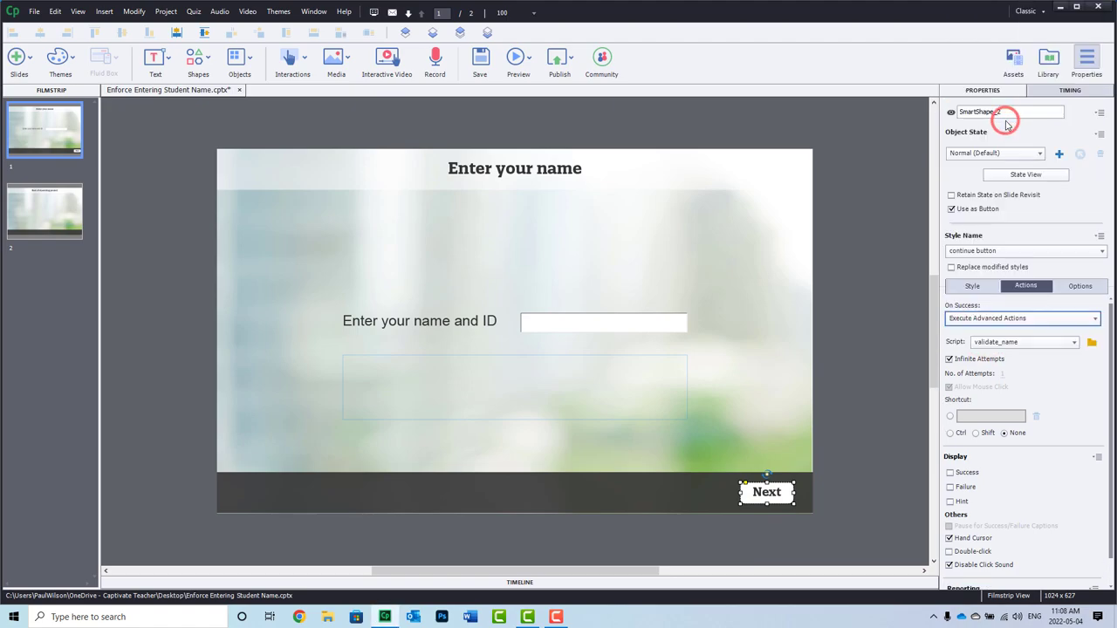
click(1016, 344)
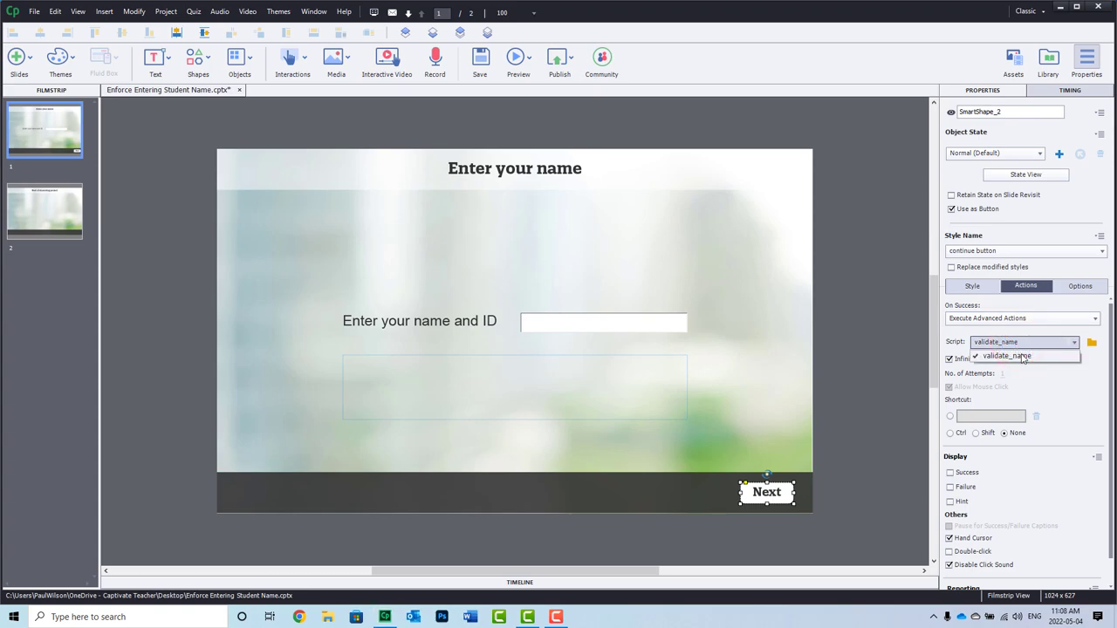
click(1018, 356)
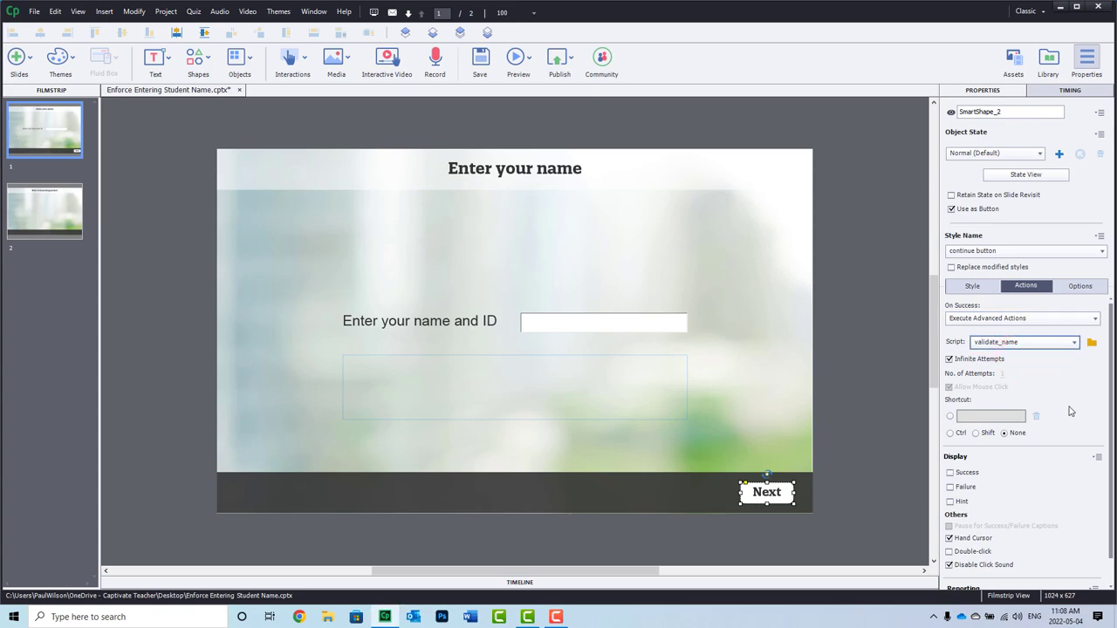
click(526, 58)
- Preview as HTML5 in browser, try Next twice with an empty name, then type a learner's name
click(536, 92)
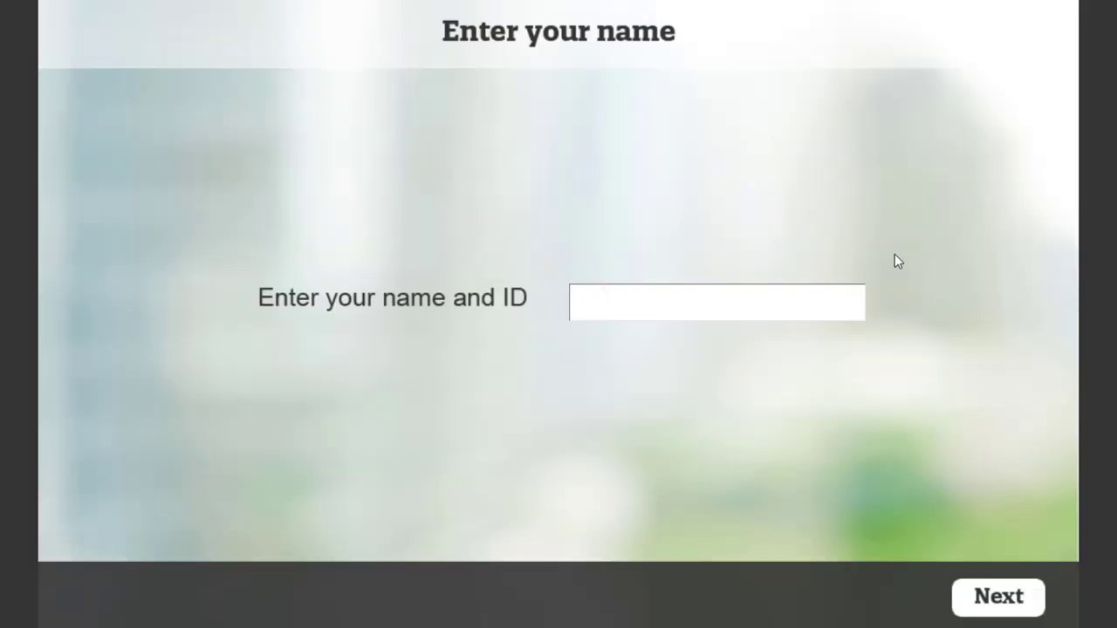
click(997, 597)
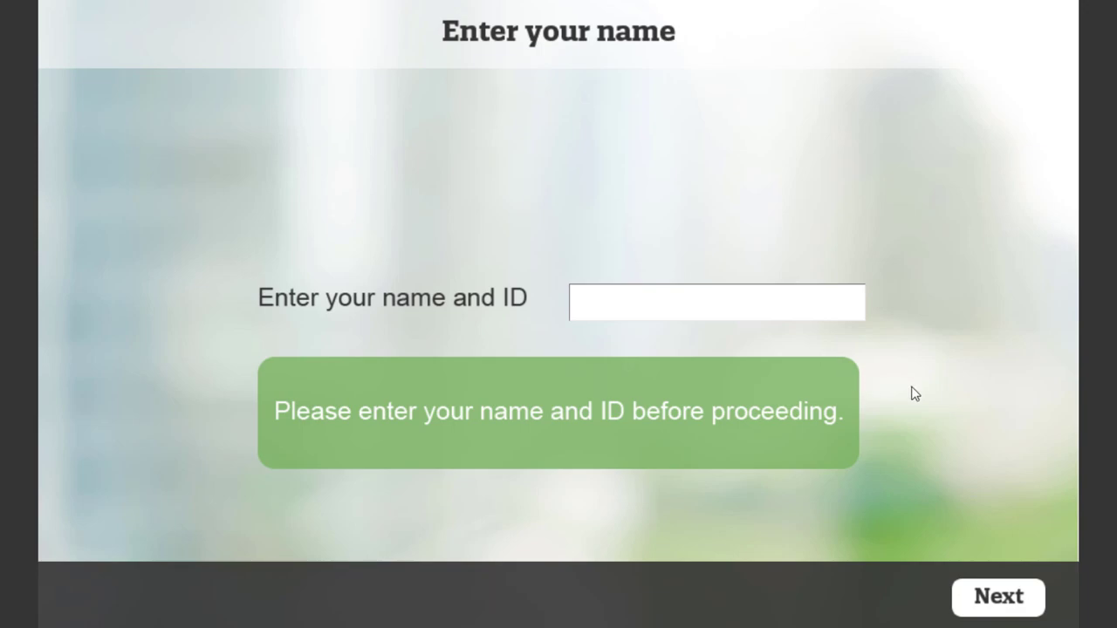
click(1012, 598)
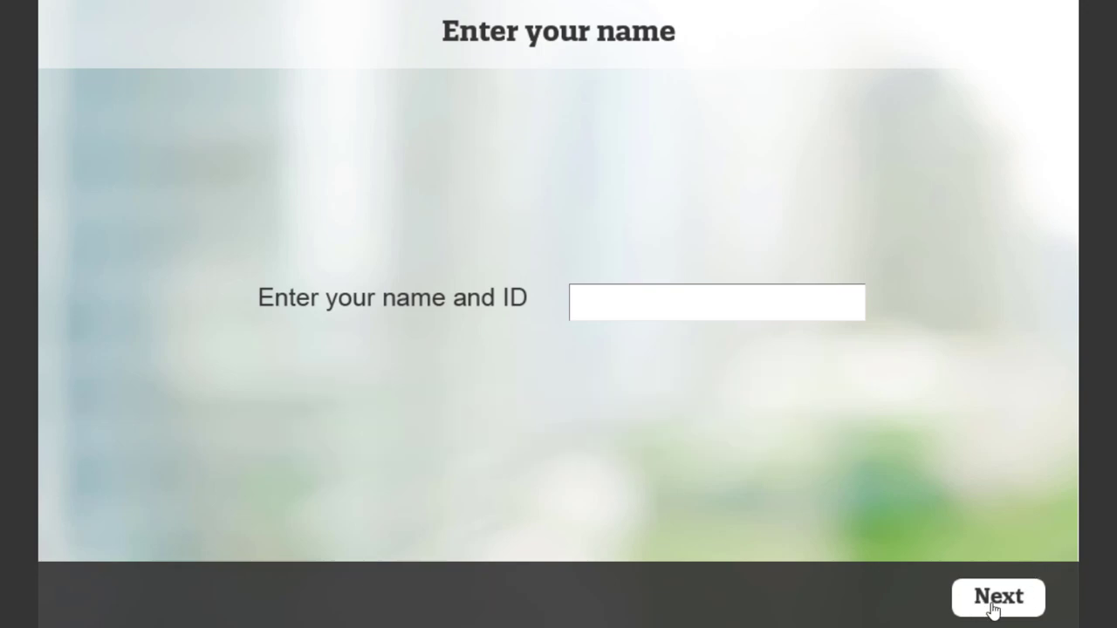
click(702, 306)
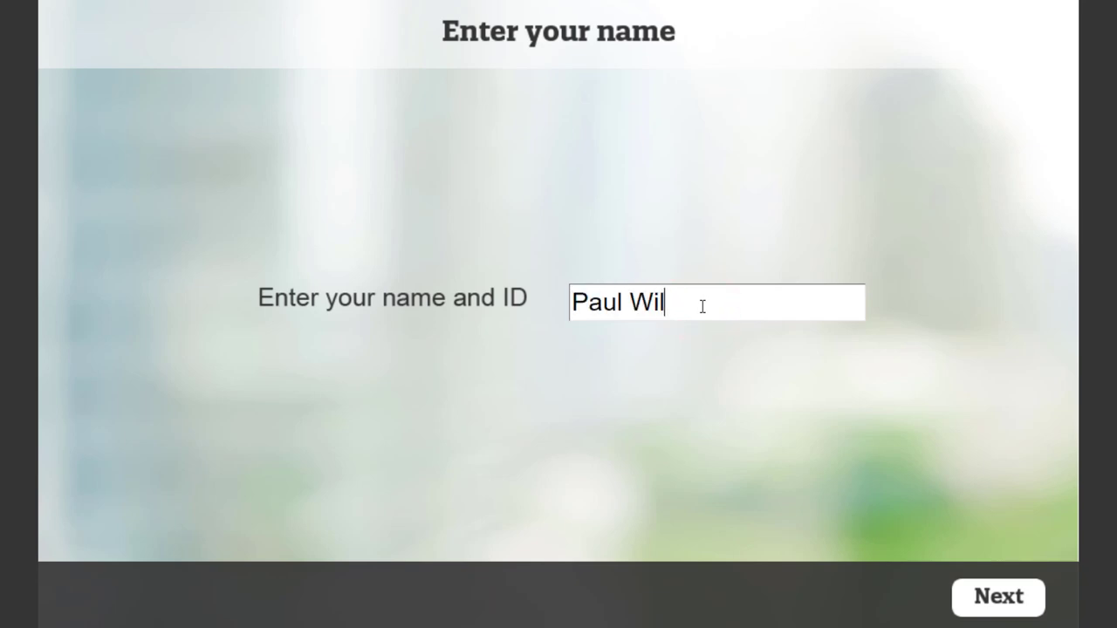